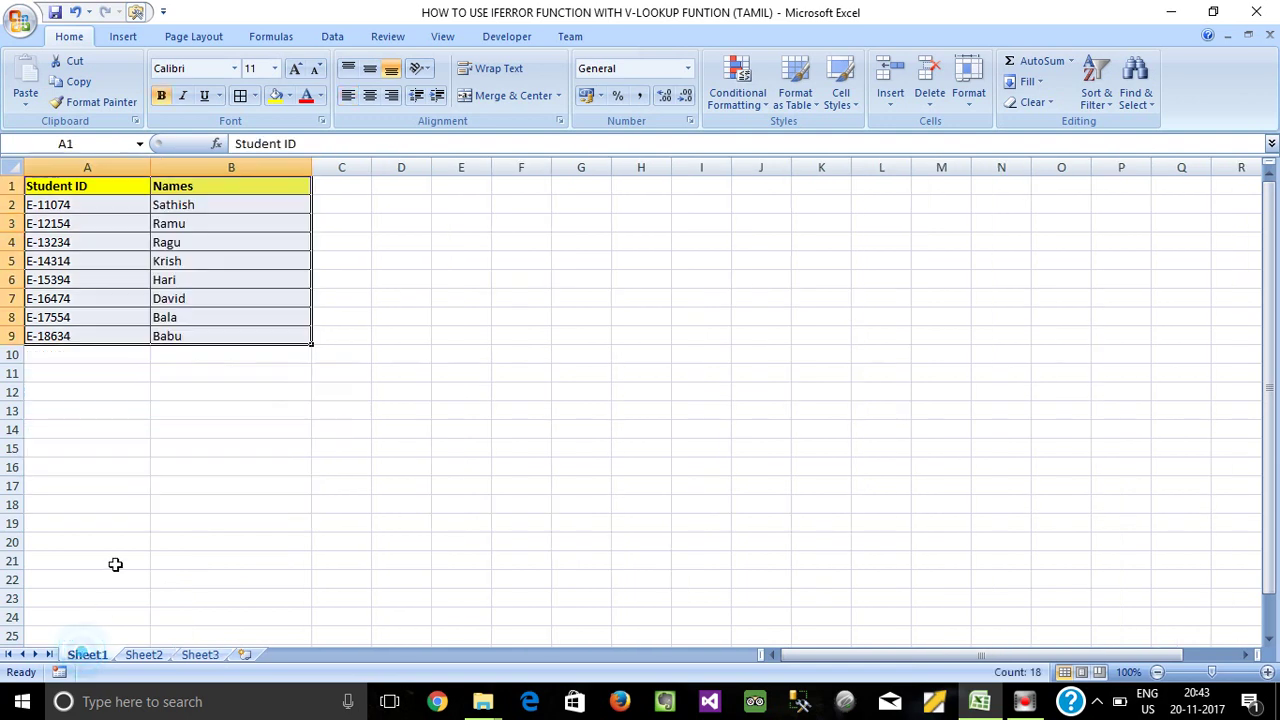
Review the student tables on Sheet1 and Sheet2 (A1:B10), then return to Sheet3
left_click_drag(80, 184, 243, 329)
left_click(231, 408)
left_click(145, 655)
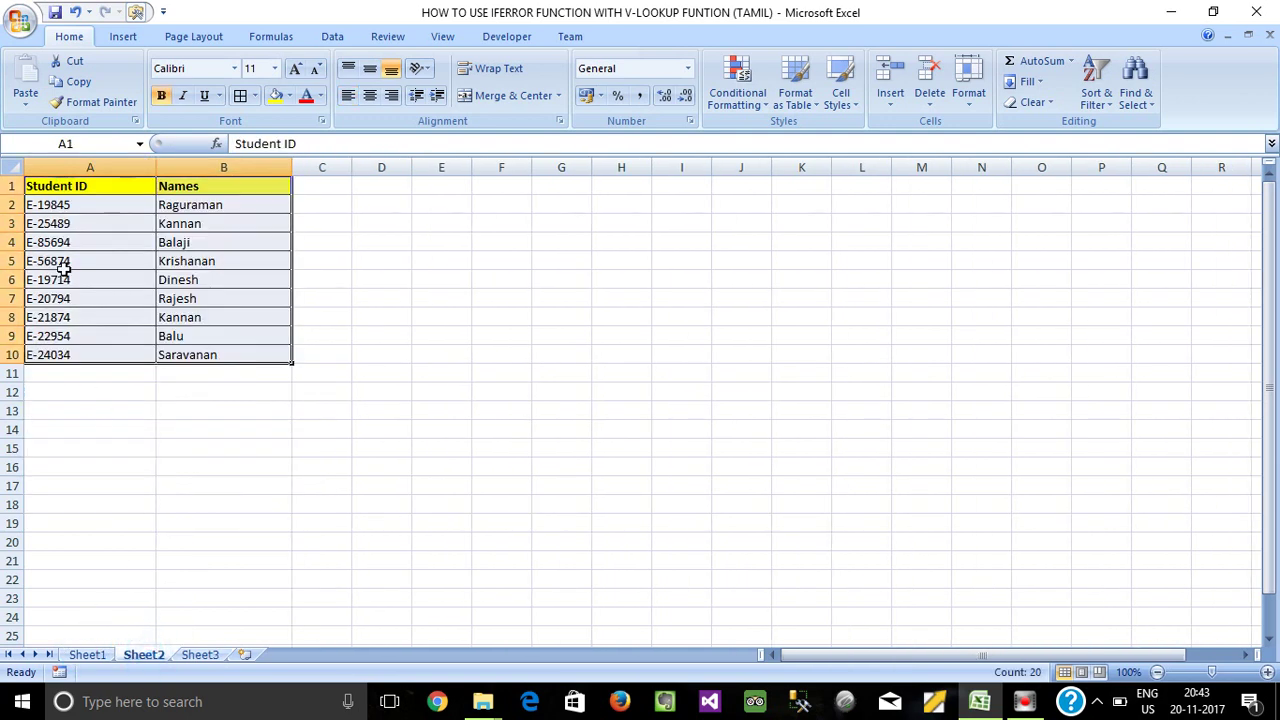
left_click_drag(66, 188, 258, 354)
left_click(200, 655)
left_click(149, 411)
Inspect Sheet3's Student ID column A1:A18 and the empty Names cells B2 and B4
left_click(63, 188)
left_click_drag(63, 188, 100, 509)
left_click(256, 200)
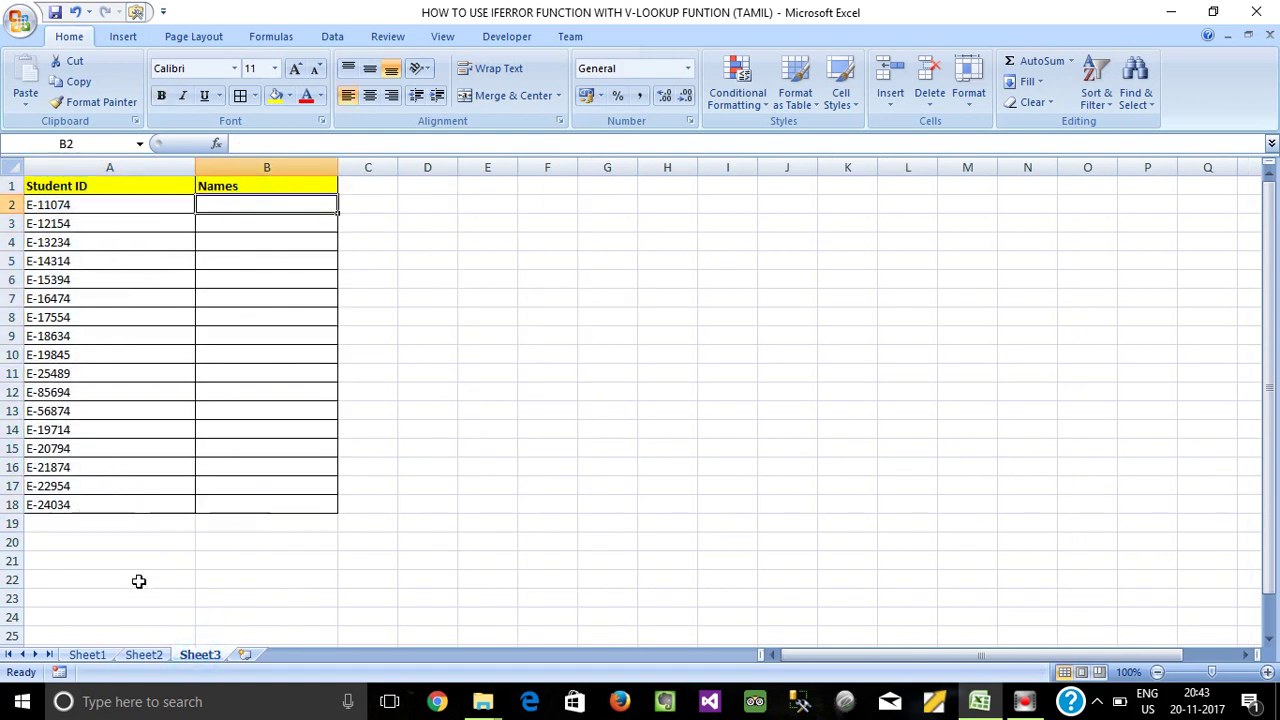
left_click(226, 207)
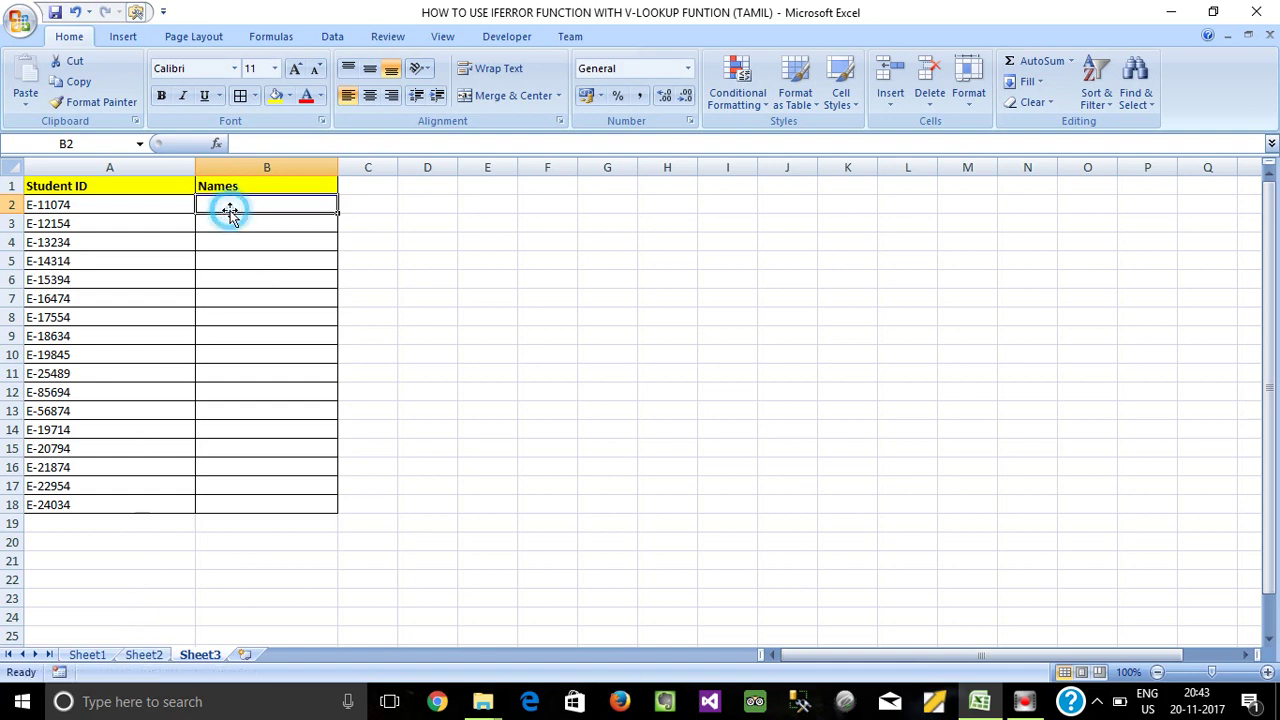
left_click(229, 240)
left_click(229, 206)
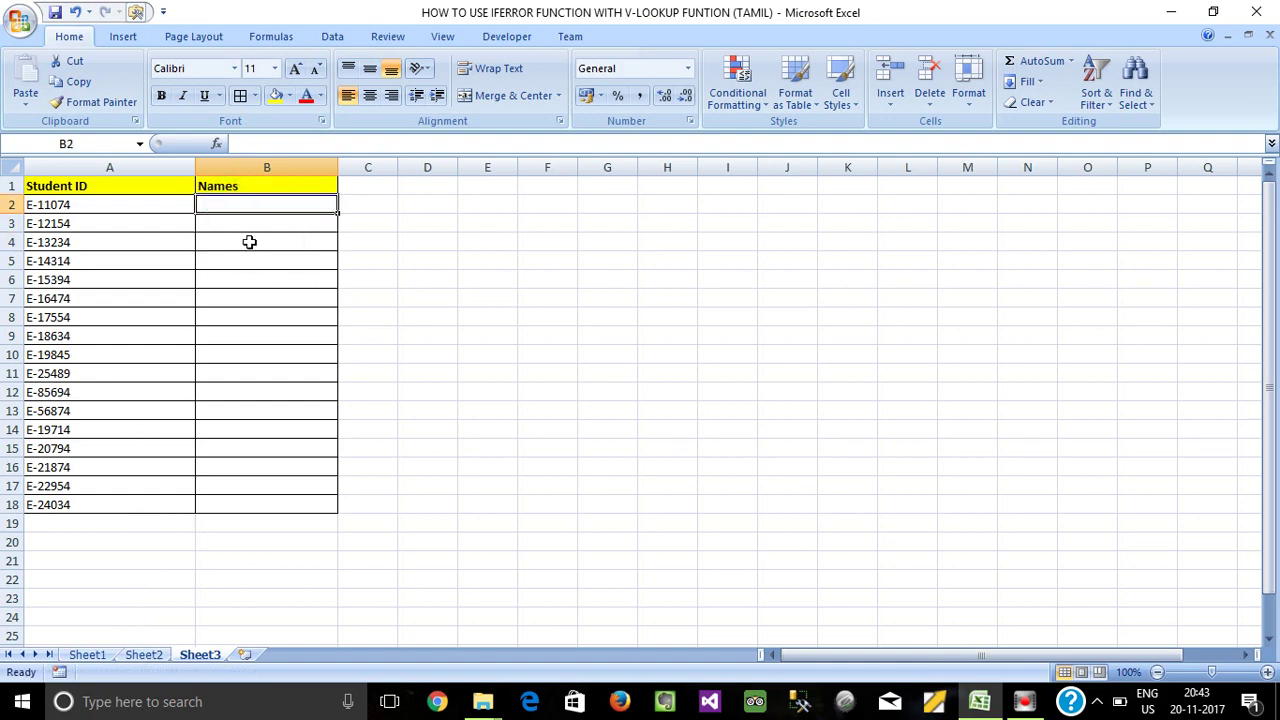
left_click(236, 240)
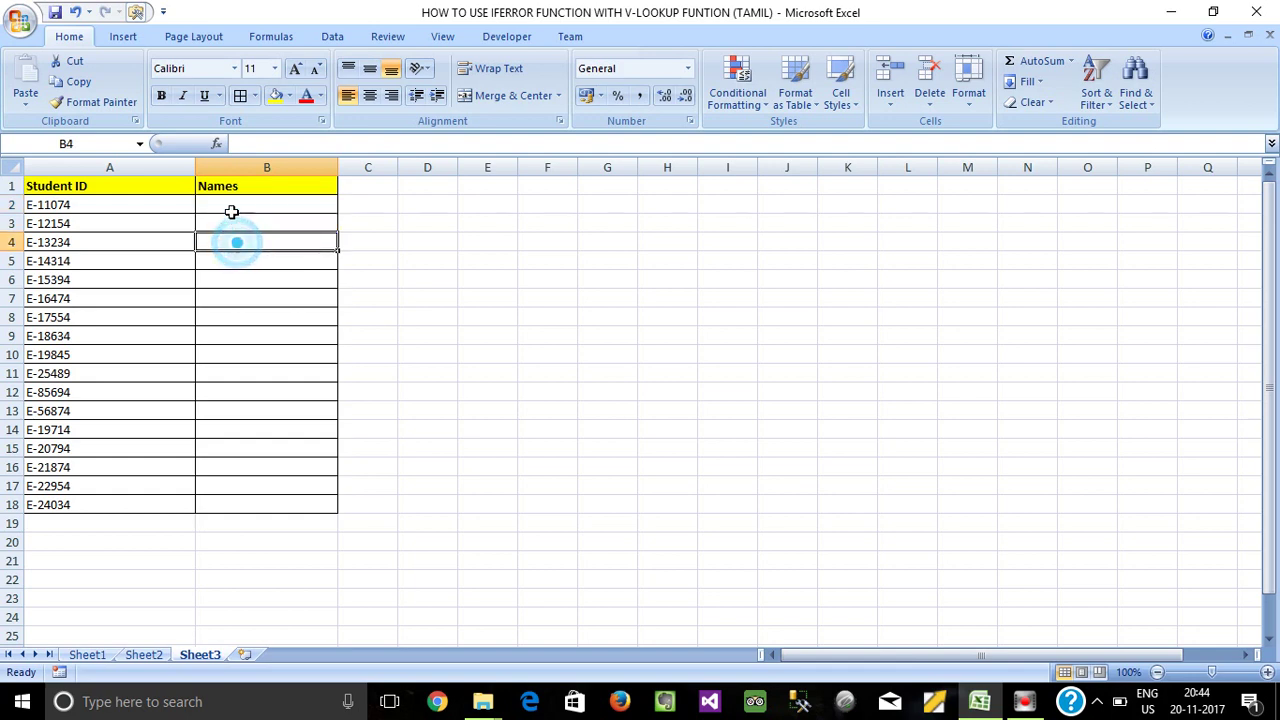
left_click(232, 207)
Compare the student IDs on Sheet3 (A2:A18), Sheet2 (A2:A10) and Sheet1 (A2:A9)
left_click_drag(89, 206, 138, 504)
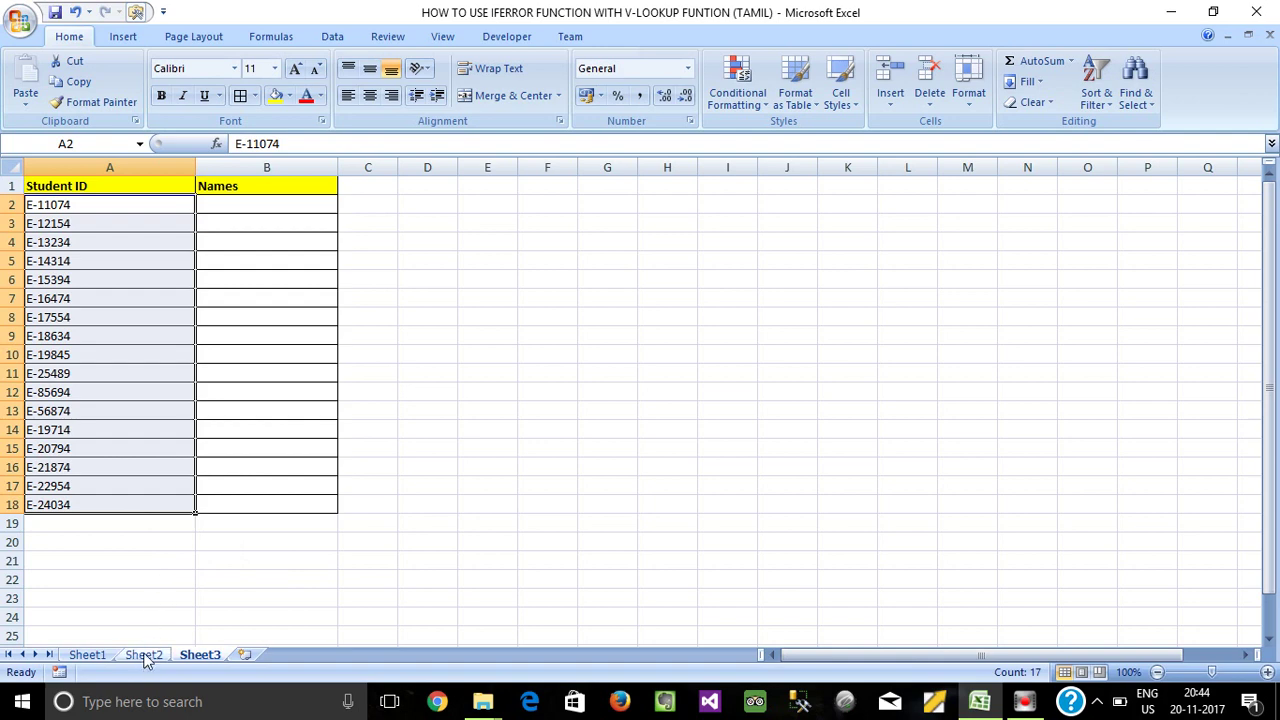
left_click(143, 655)
left_click_drag(55, 205, 83, 356)
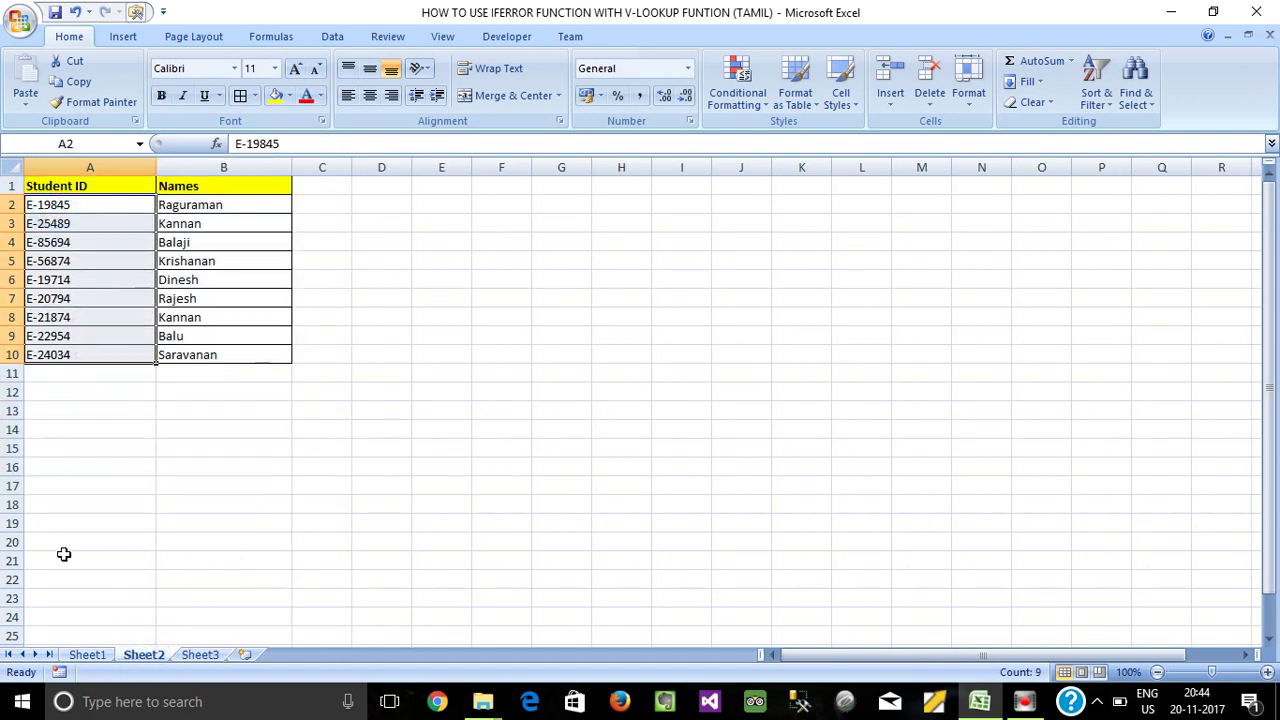
left_click(87, 654)
left_click_drag(68, 205, 96, 342)
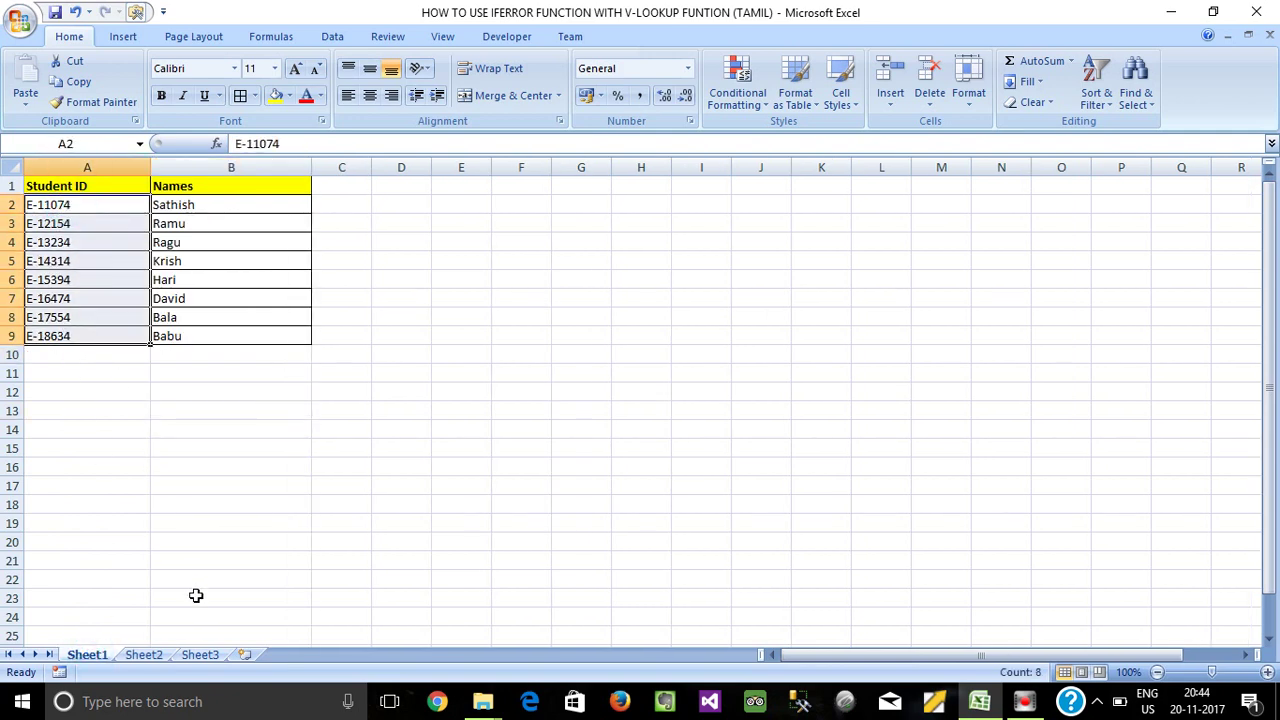
left_click(126, 406)
left_click_drag(80, 220, 131, 317)
left_click(220, 655)
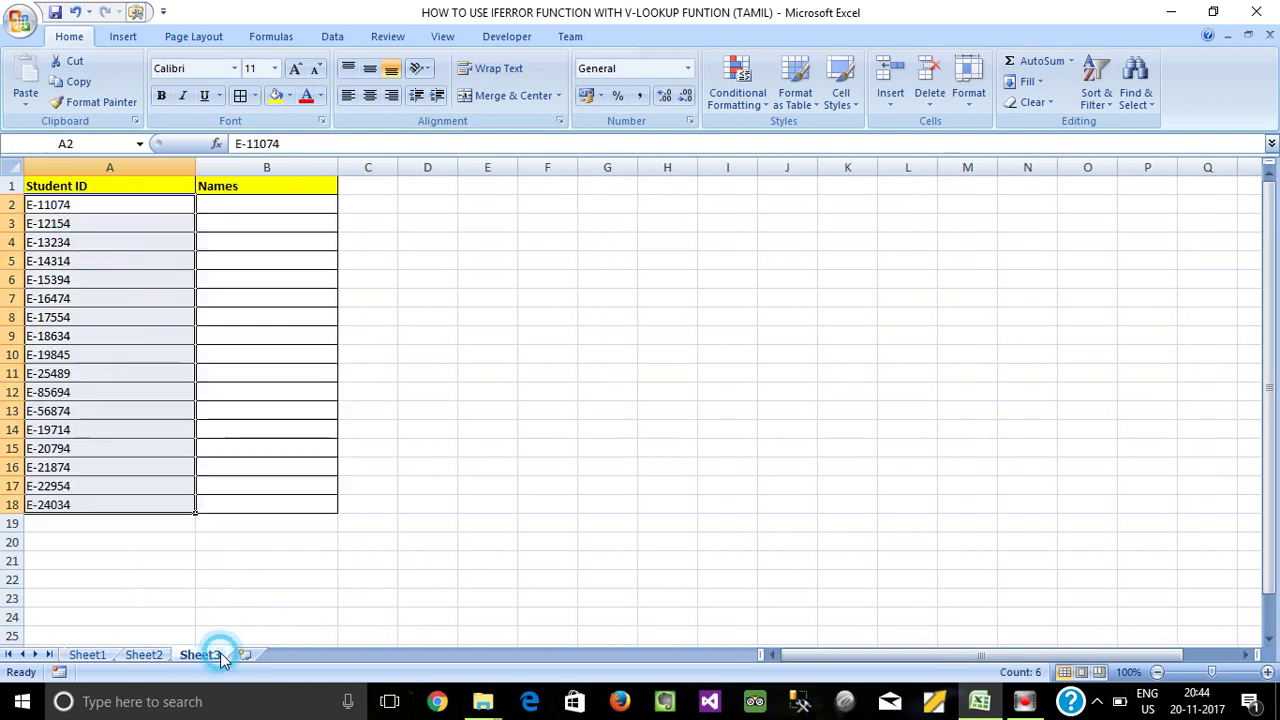
left_click(177, 425)
Enter =VLOOKUP(A2,Sheet2!$A$2:$B$10,2,0) in Sheet3's B2
left_click(272, 205)
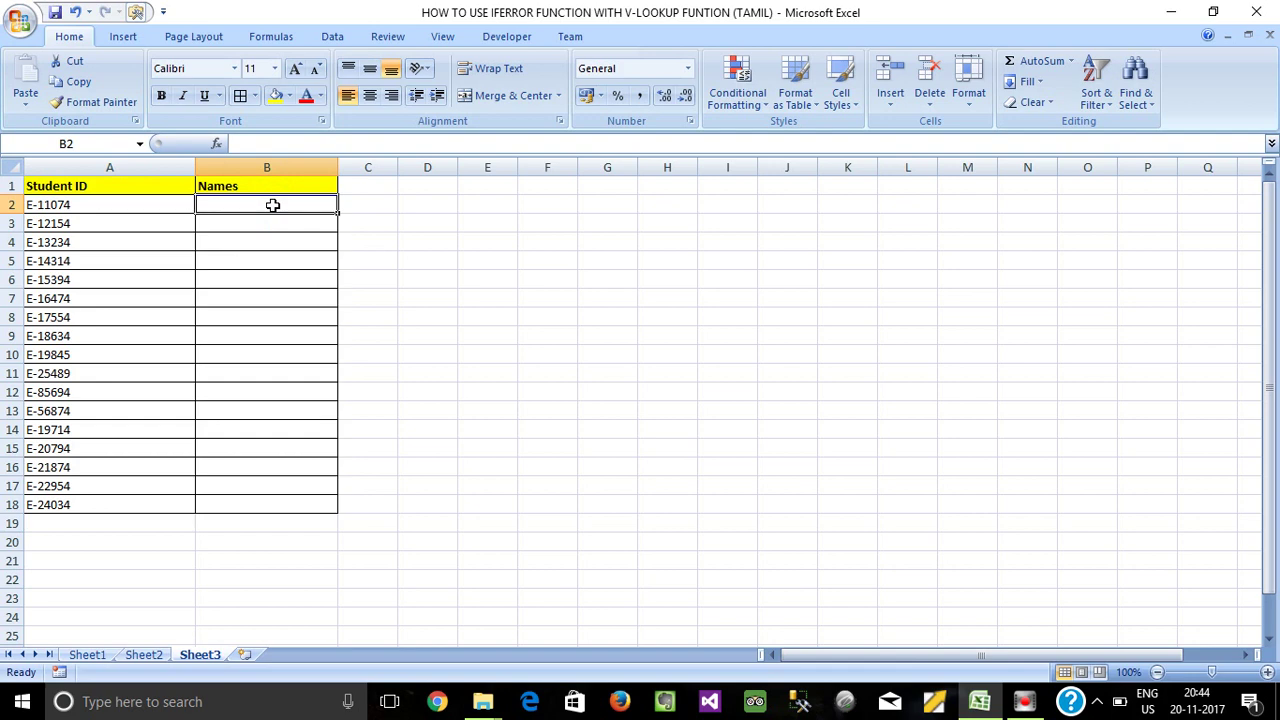
type("=vlo")
key("Tab")
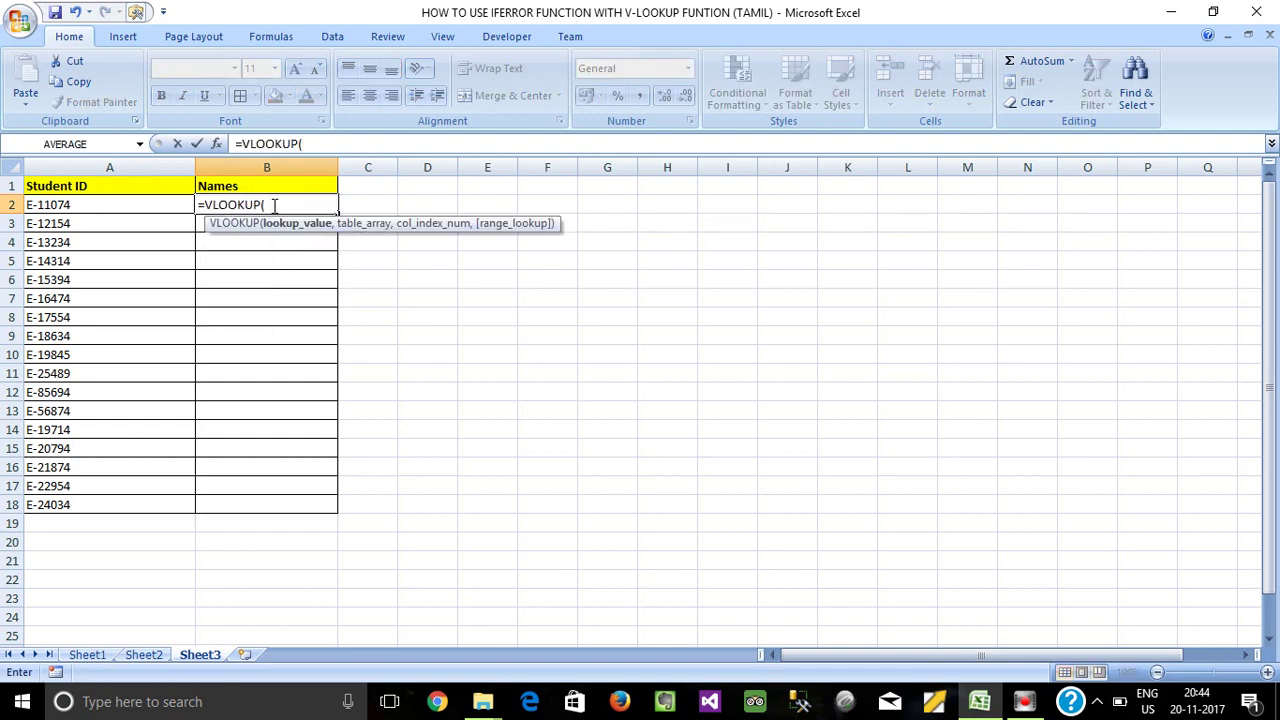
left_click(57, 204)
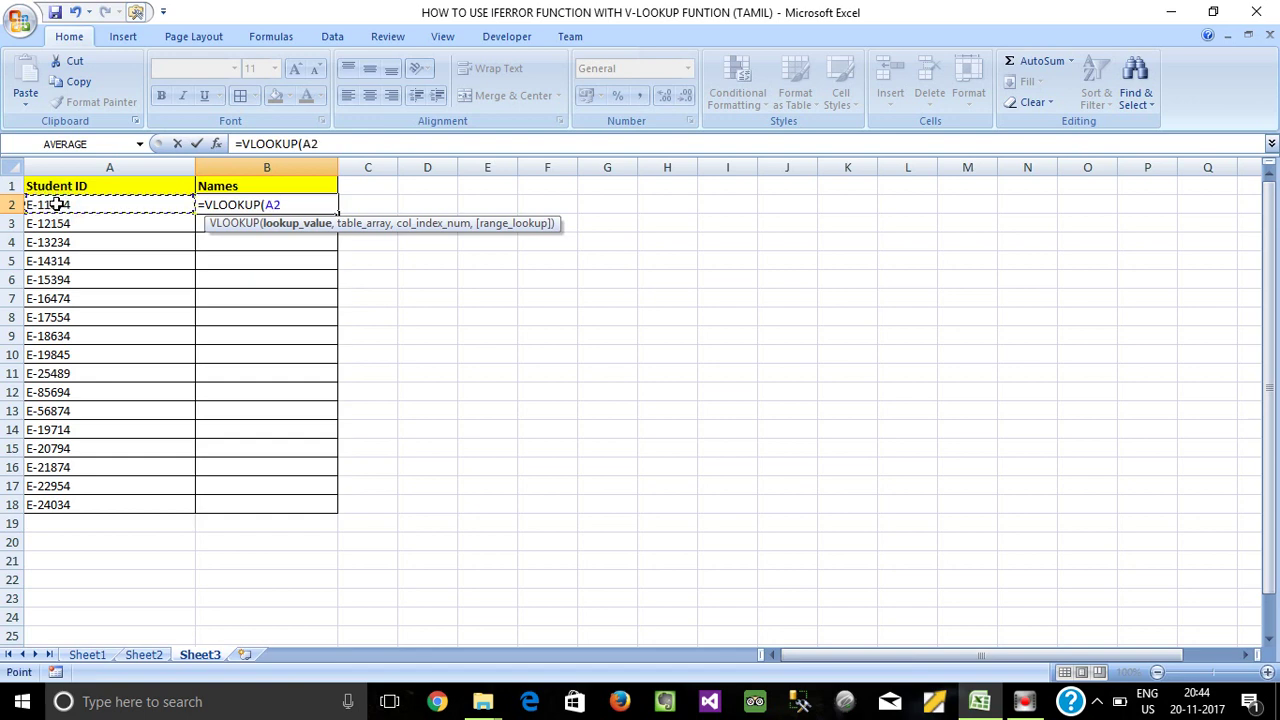
type(",")
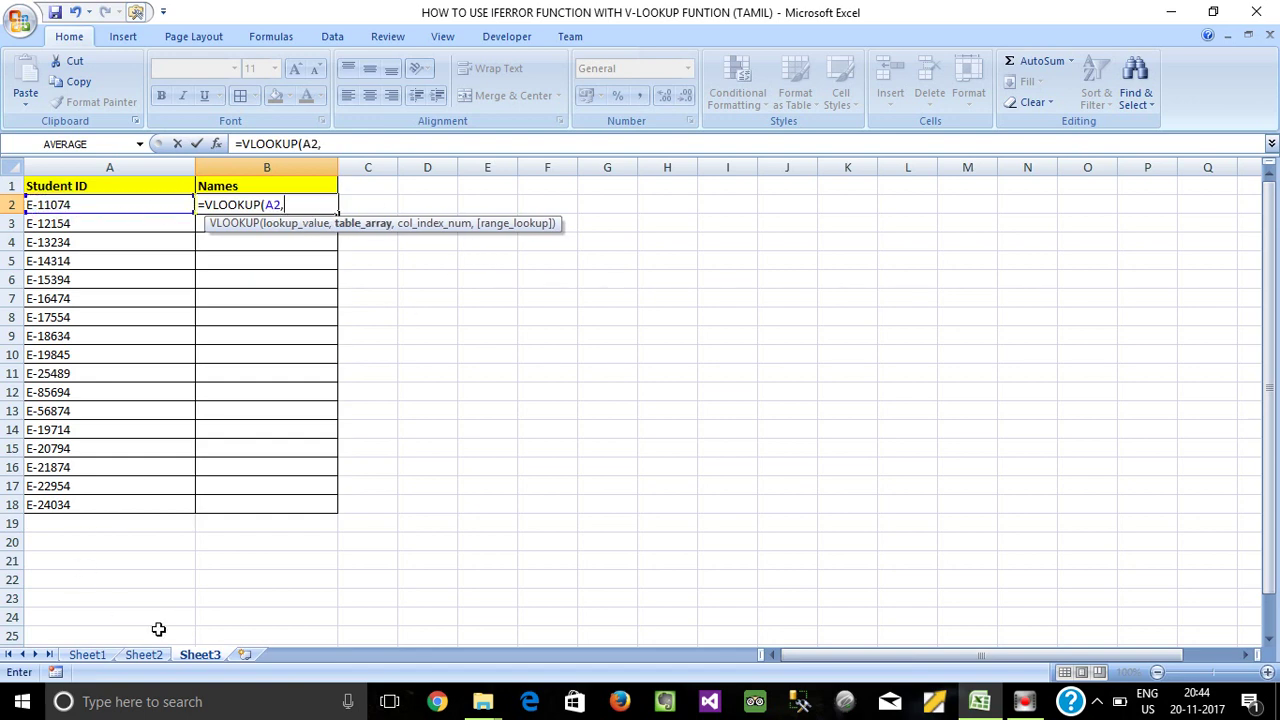
left_click(142, 654)
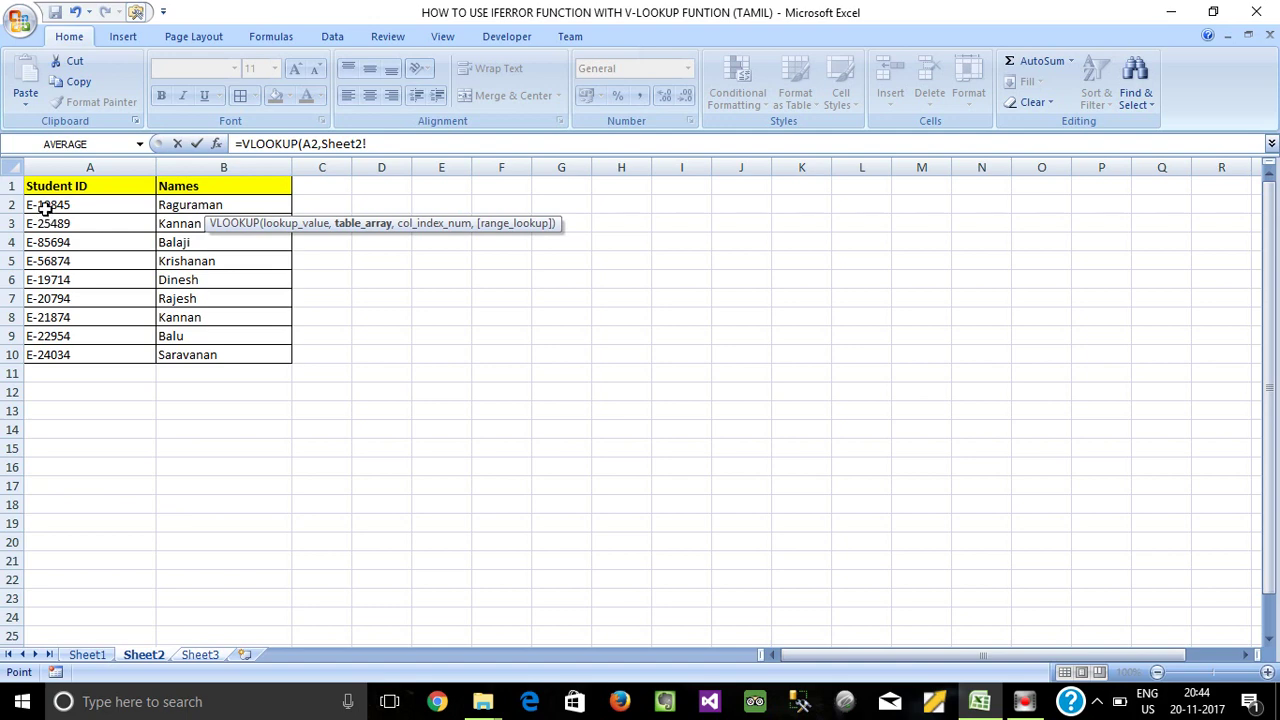
left_click_drag(45, 207, 249, 357)
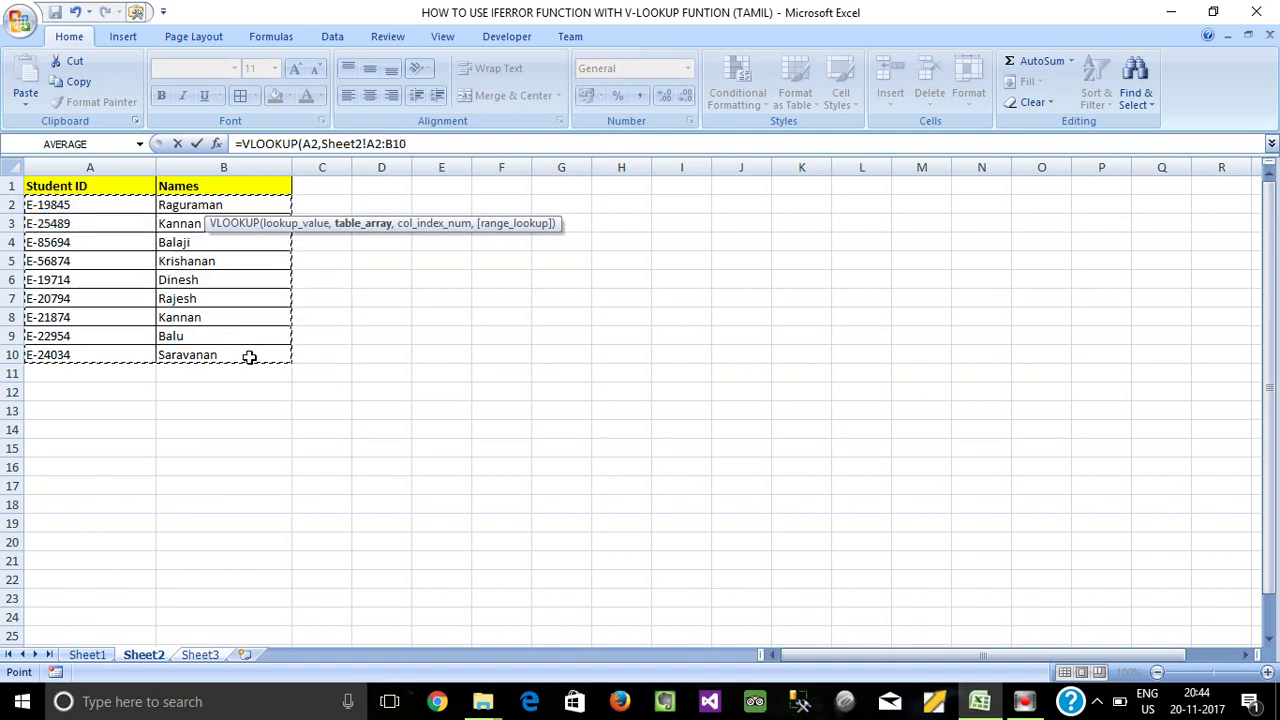
key("F4")
type(",")
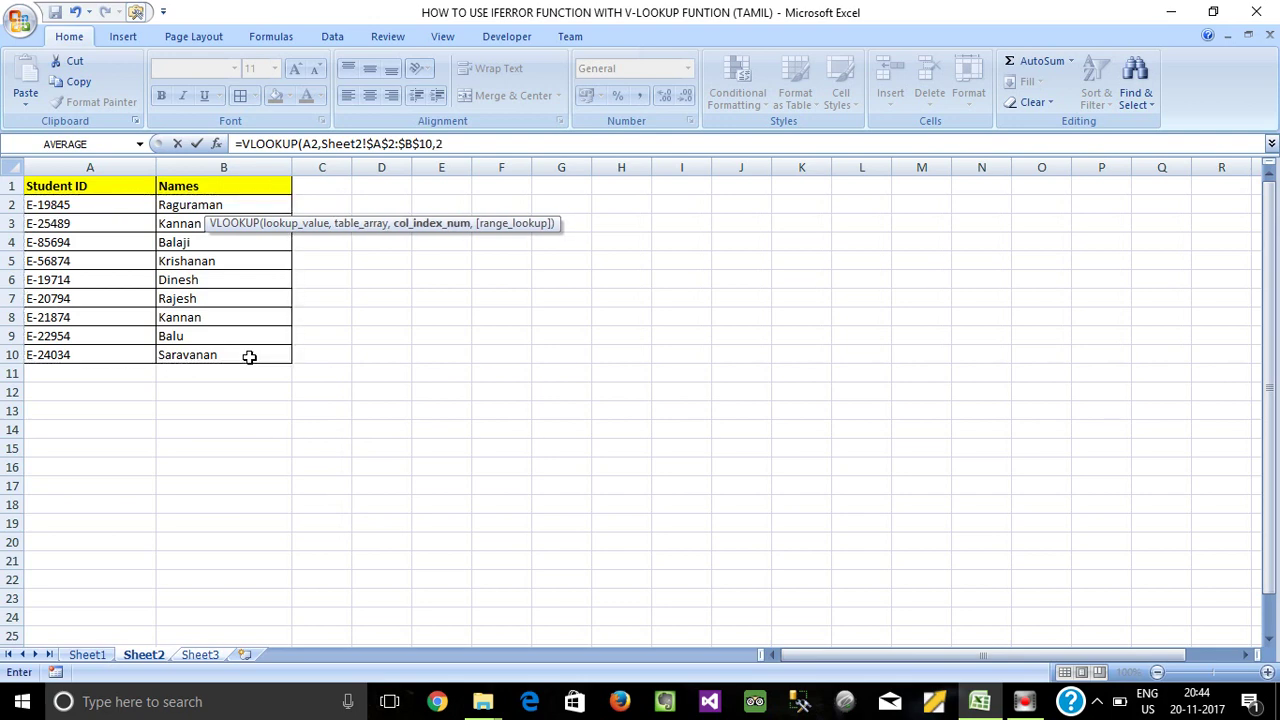
type("2,")
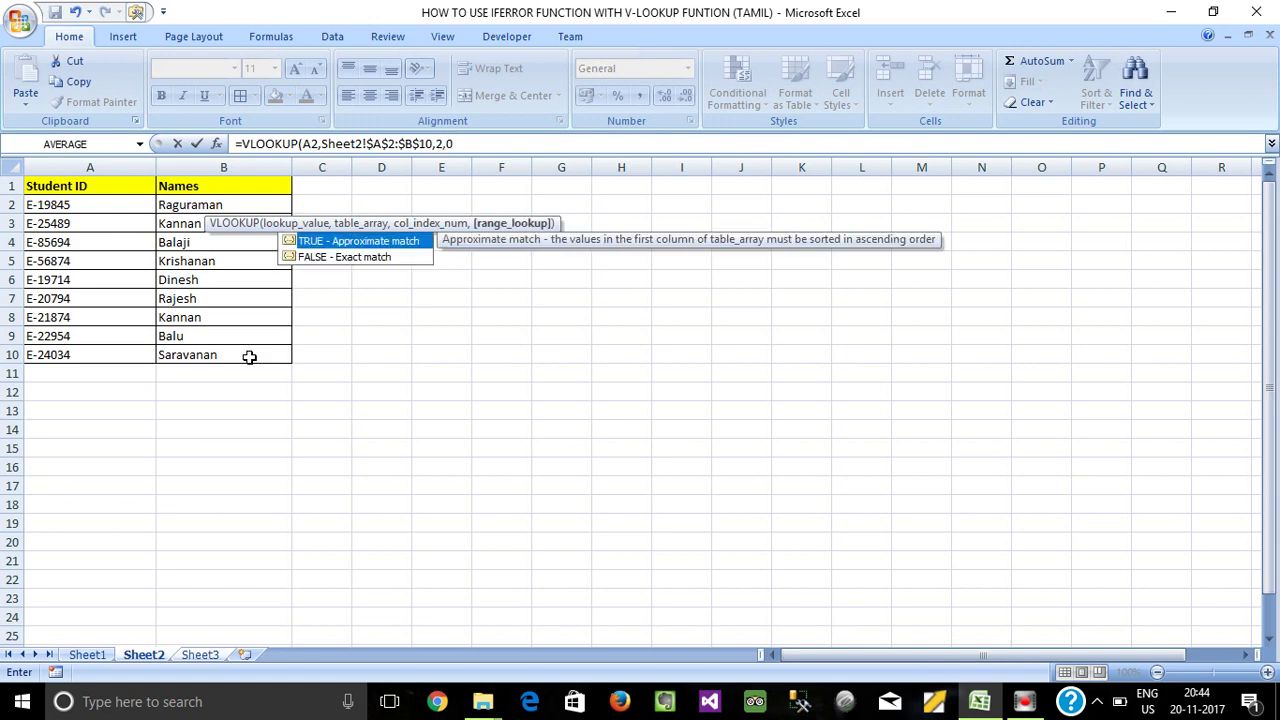
type("0)")
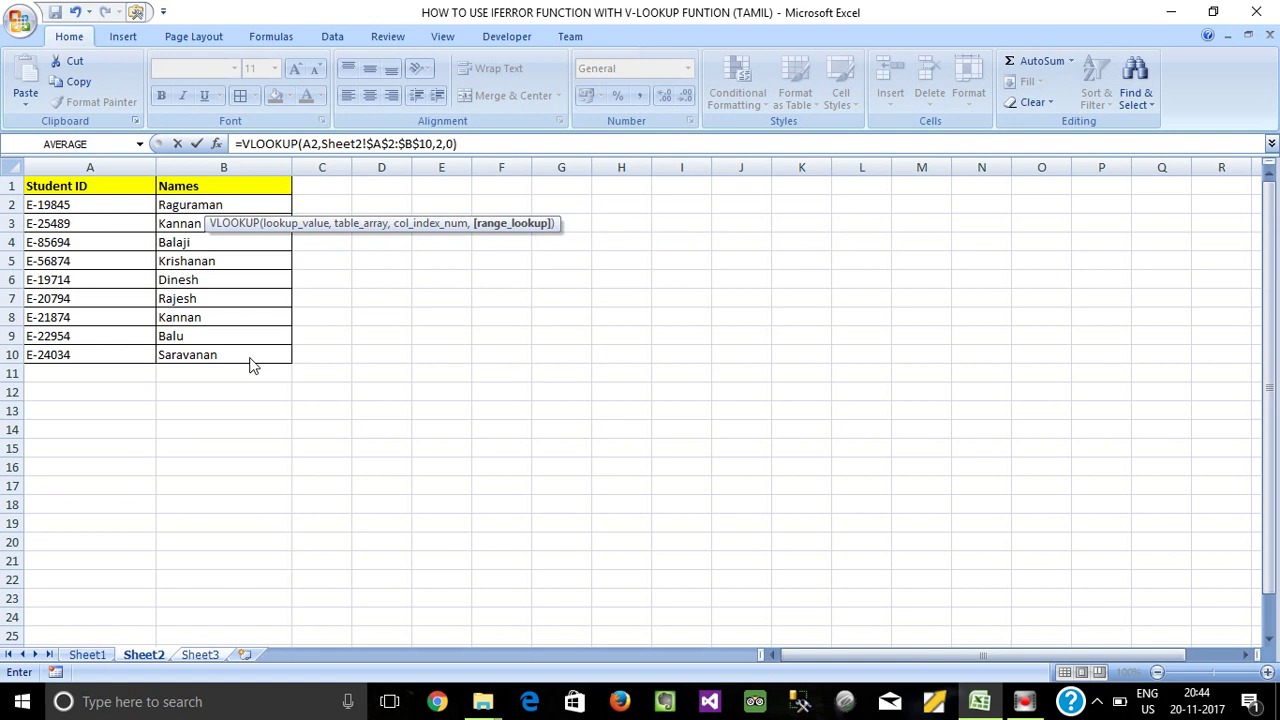
key("Return")
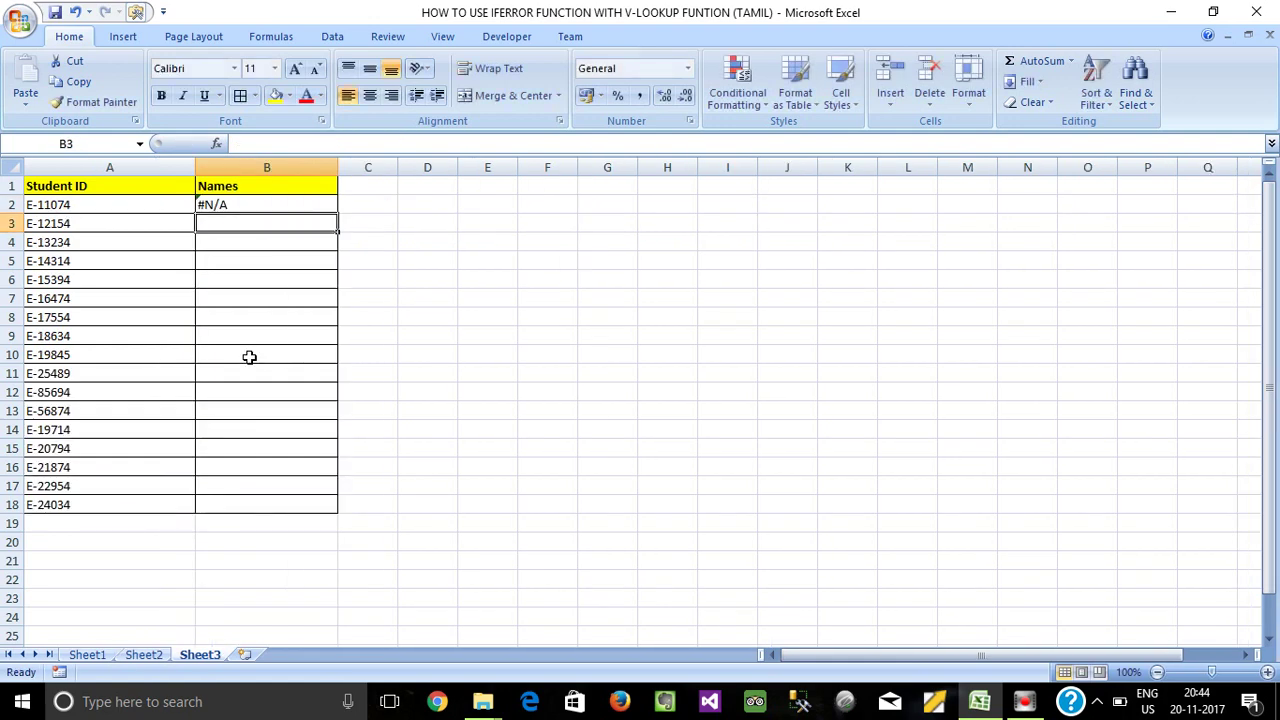
Fill B2's lookup formula down to B18 and narrow column A
left_click(240, 297)
left_click(212, 204)
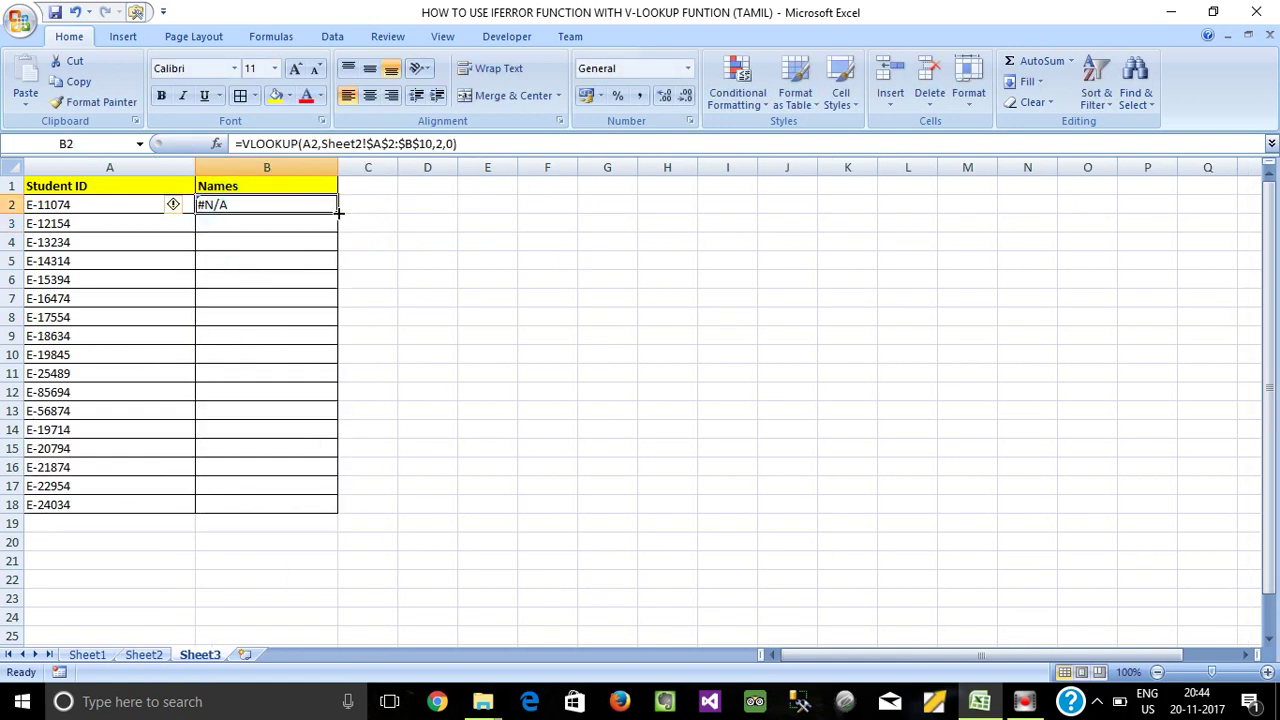
left_click_drag(338, 212, 338, 508)
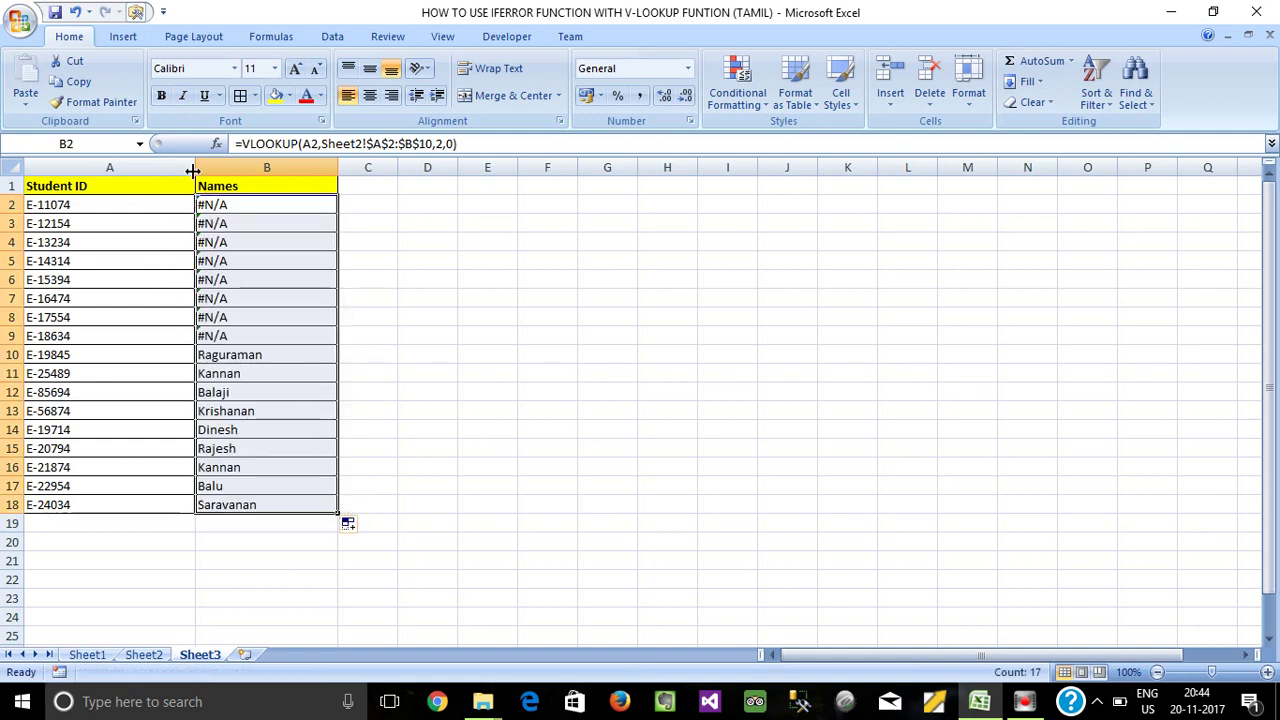
left_click_drag(193, 171, 175, 171)
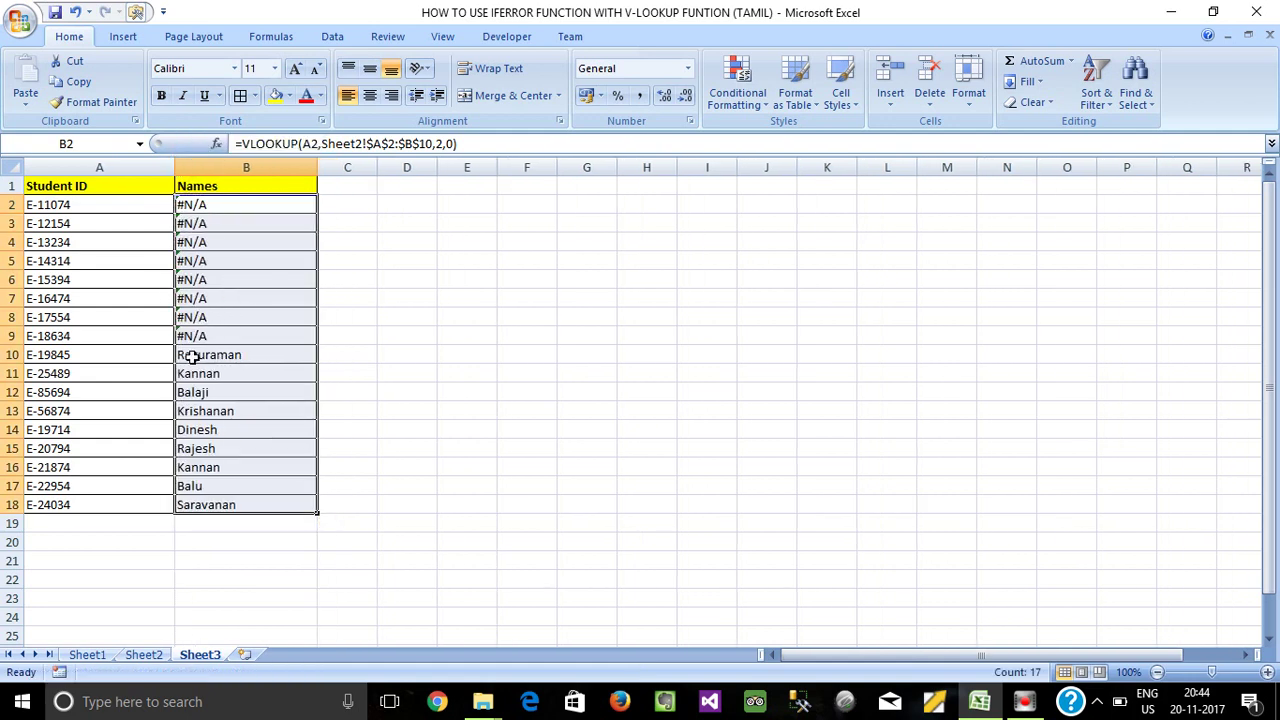
Compare the matched names in B10:B18 with Sheet2's lookup table A2:B10
left_click_drag(192, 357, 226, 505)
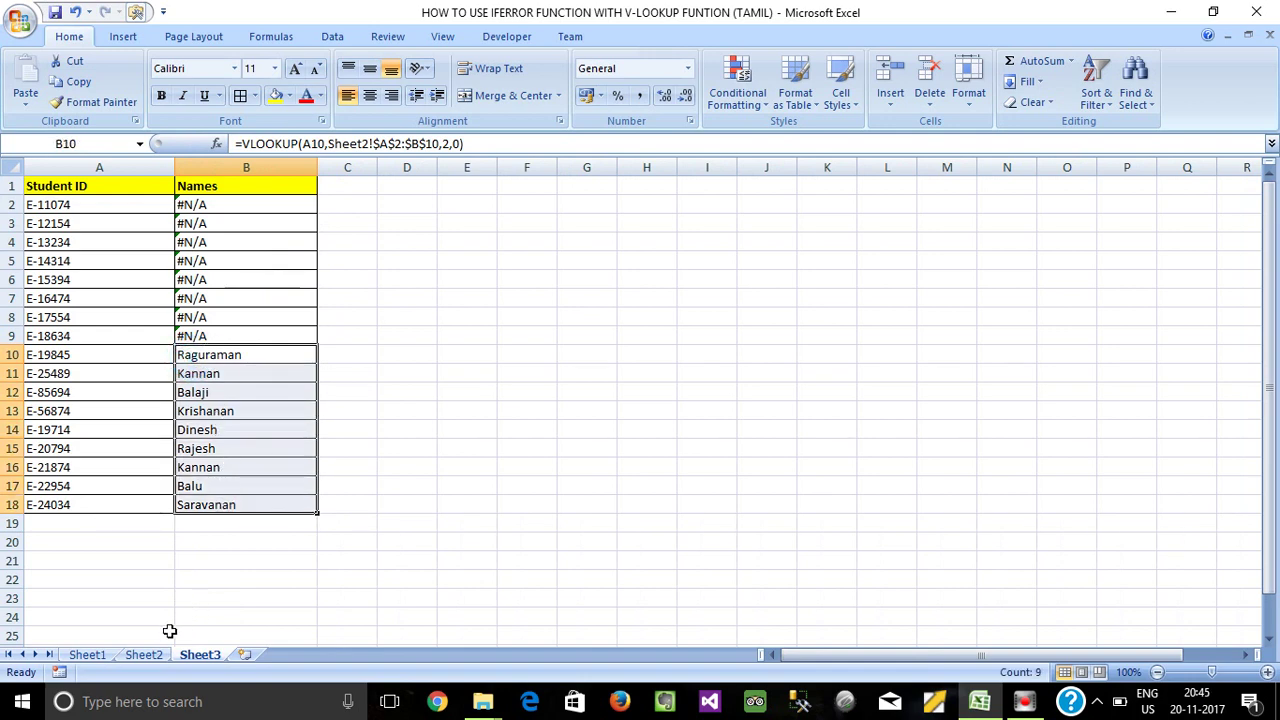
left_click(140, 655)
left_click_drag(46, 204, 258, 357)
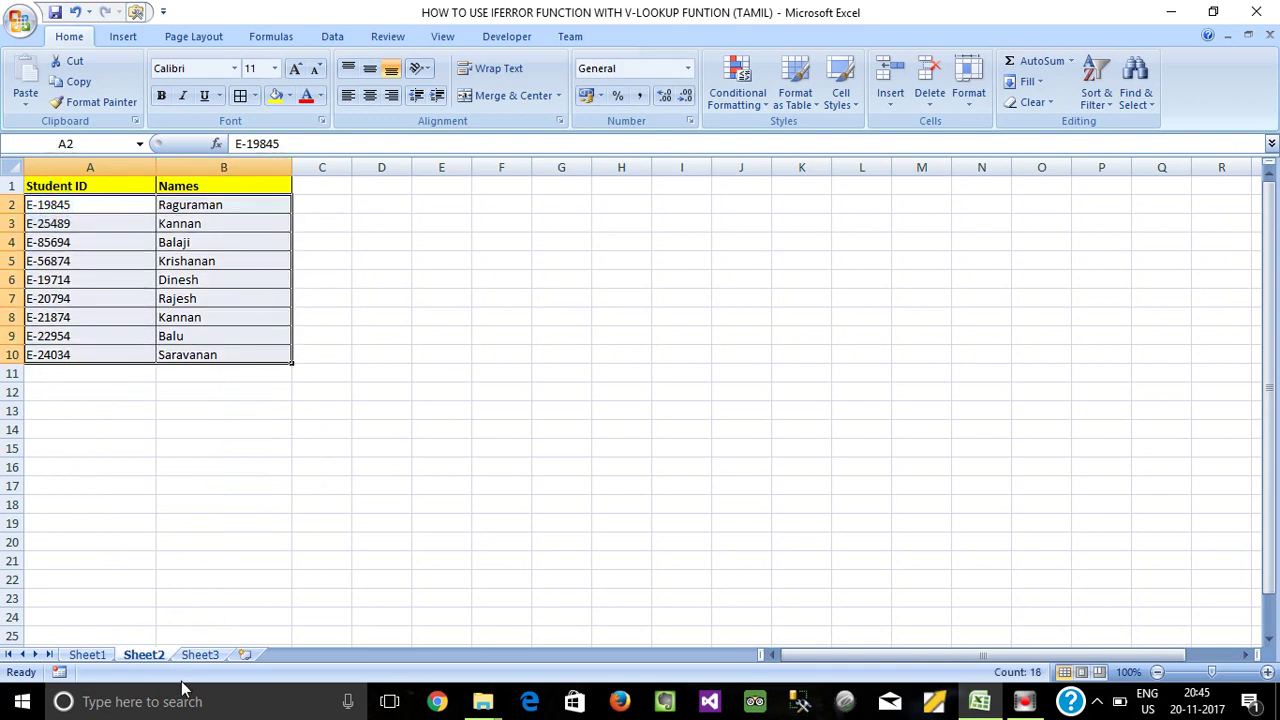
left_click(199, 655)
left_click(193, 362)
left_click_drag(95, 356, 264, 502)
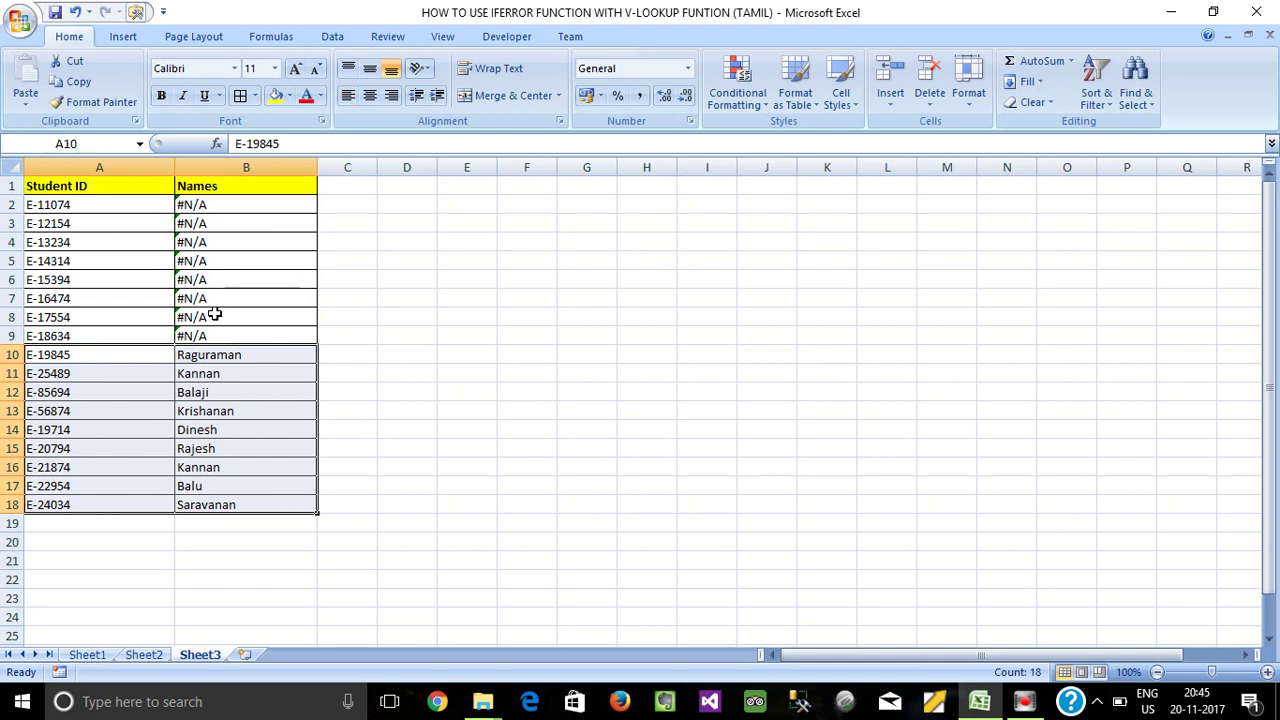
Check the unmatched #N/A rows A2:B9 and the formulas in B7, B10 and B2
left_click(257, 298)
left_click(73, 206)
left_click_drag(73, 206, 86, 336)
left_click(183, 296)
left_click_drag(73, 205, 271, 326)
left_click(275, 350)
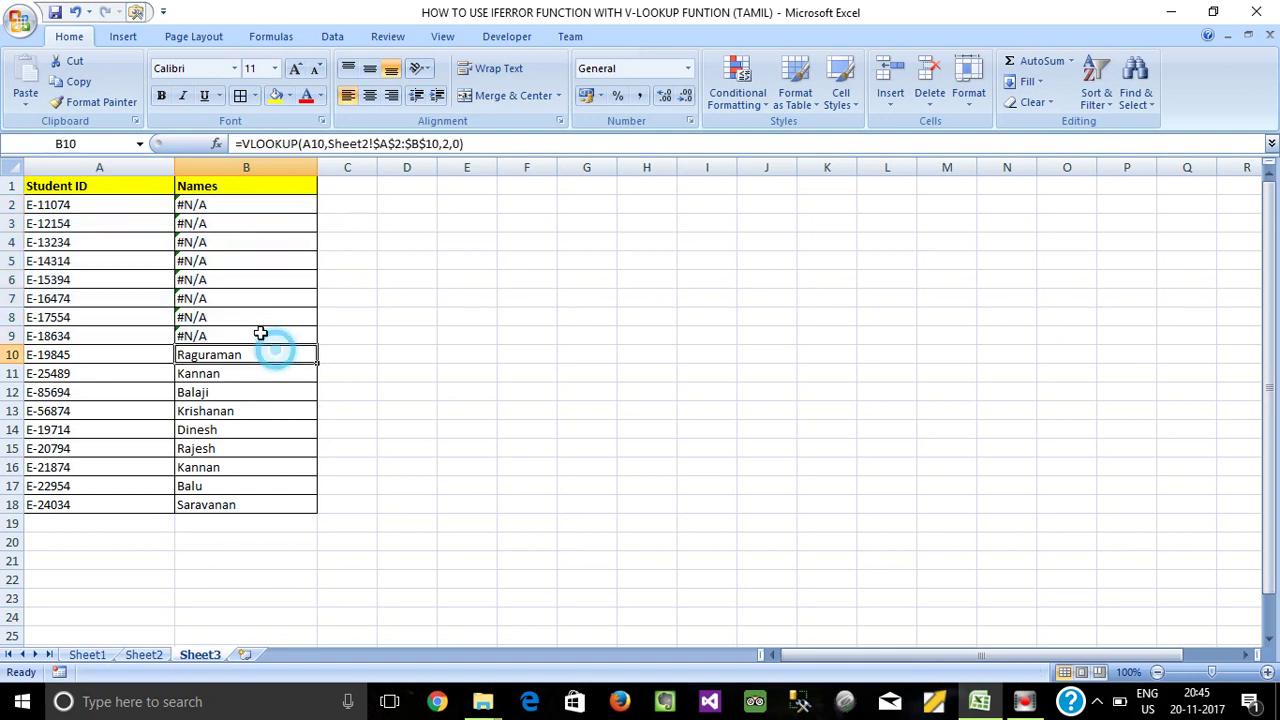
left_click(213, 192)
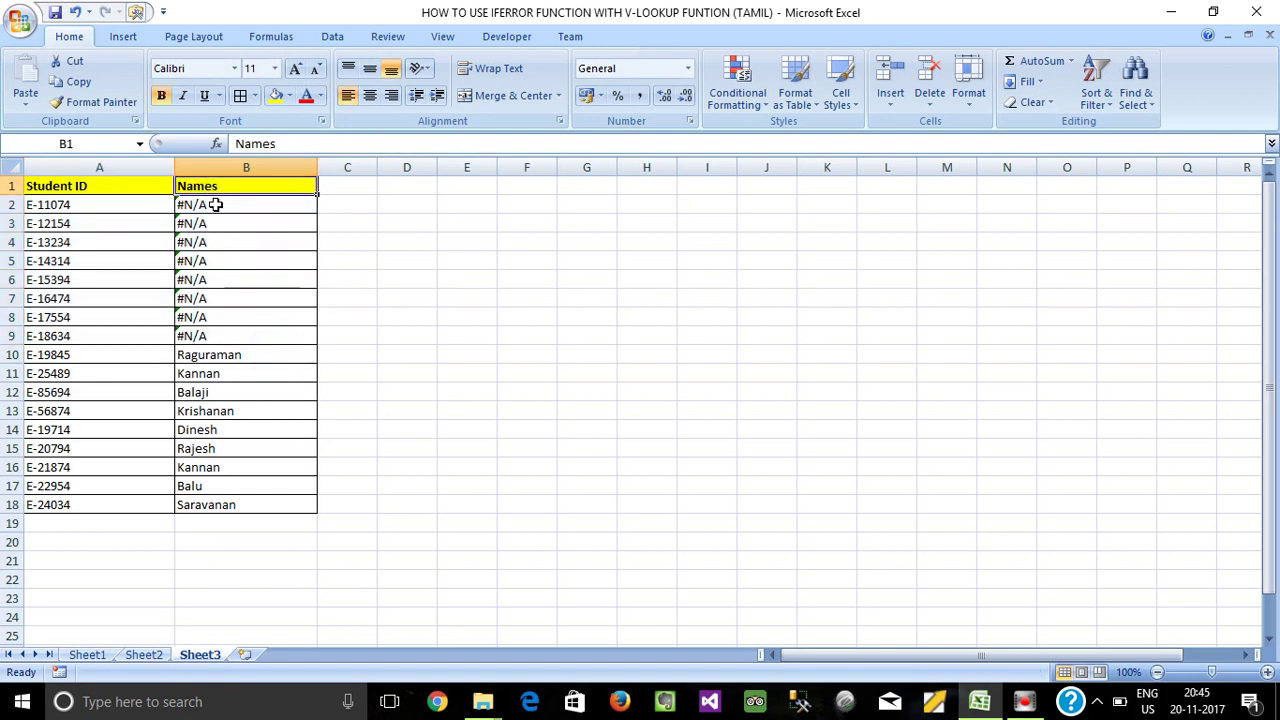
left_click(205, 208)
left_click(157, 185)
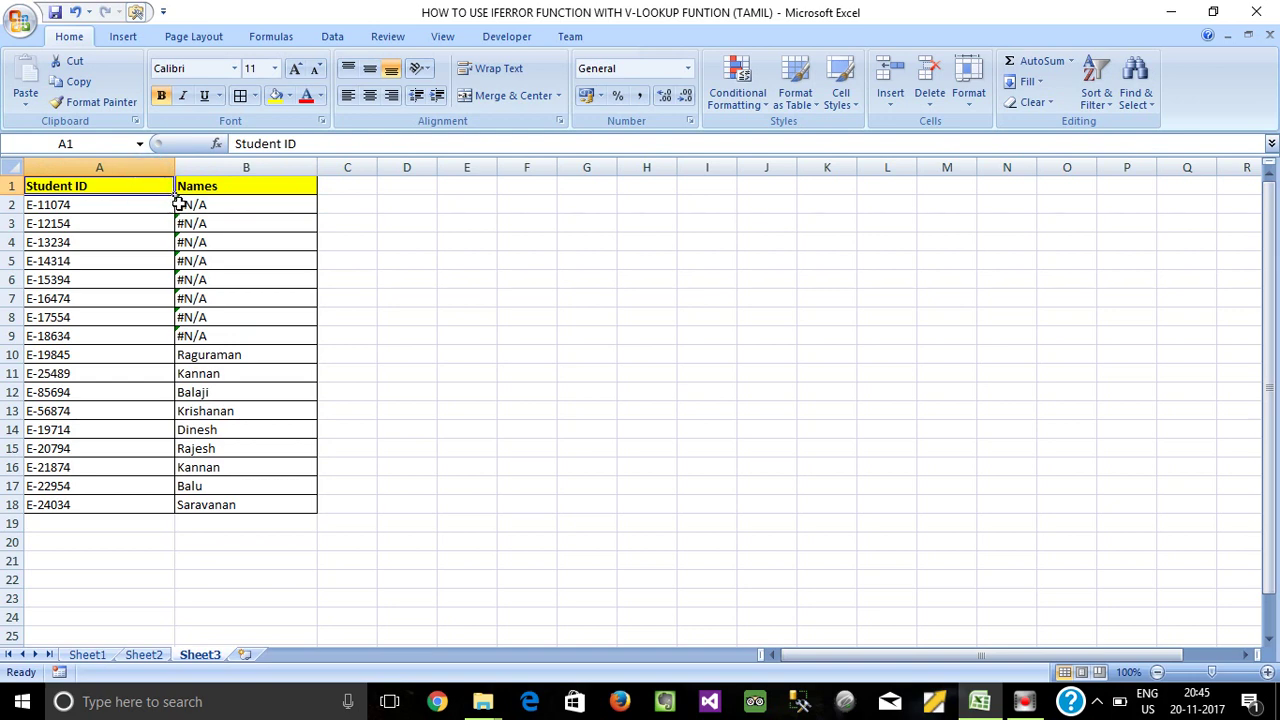
Add header filters and filter the Names column to show only the 8 #N/A rows
key("alt+a")
key("t")
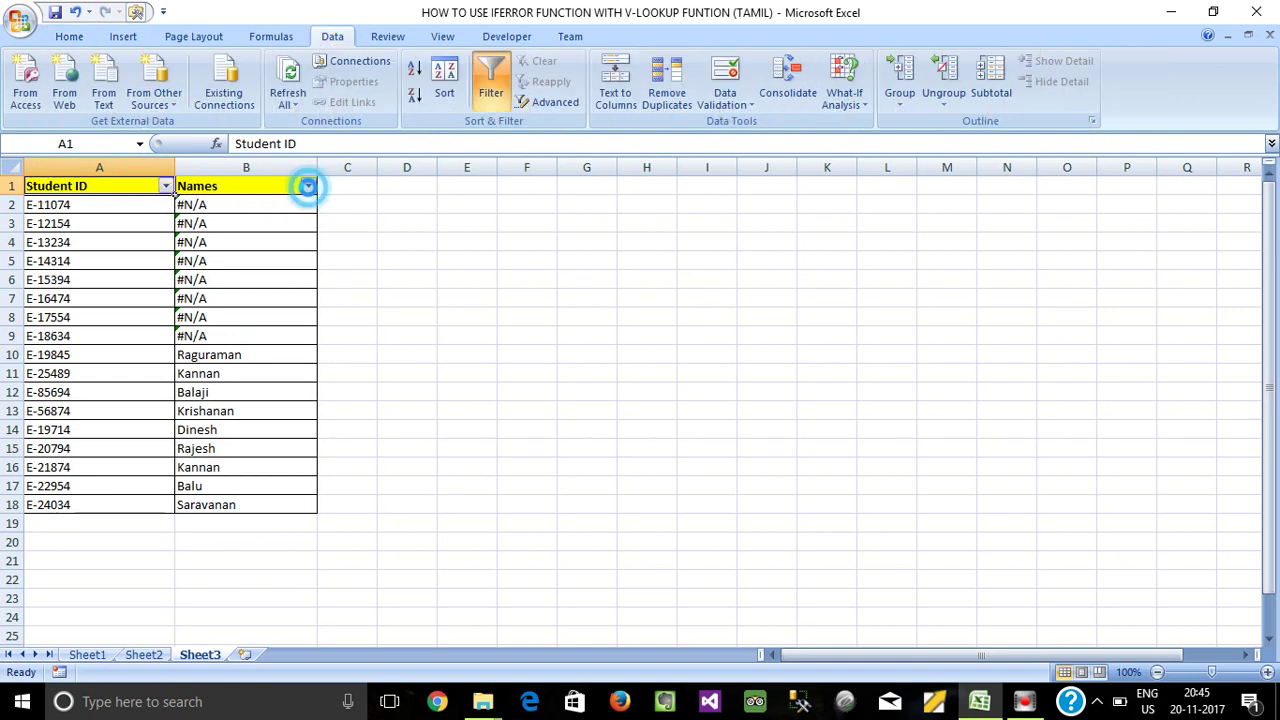
left_click(308, 186)
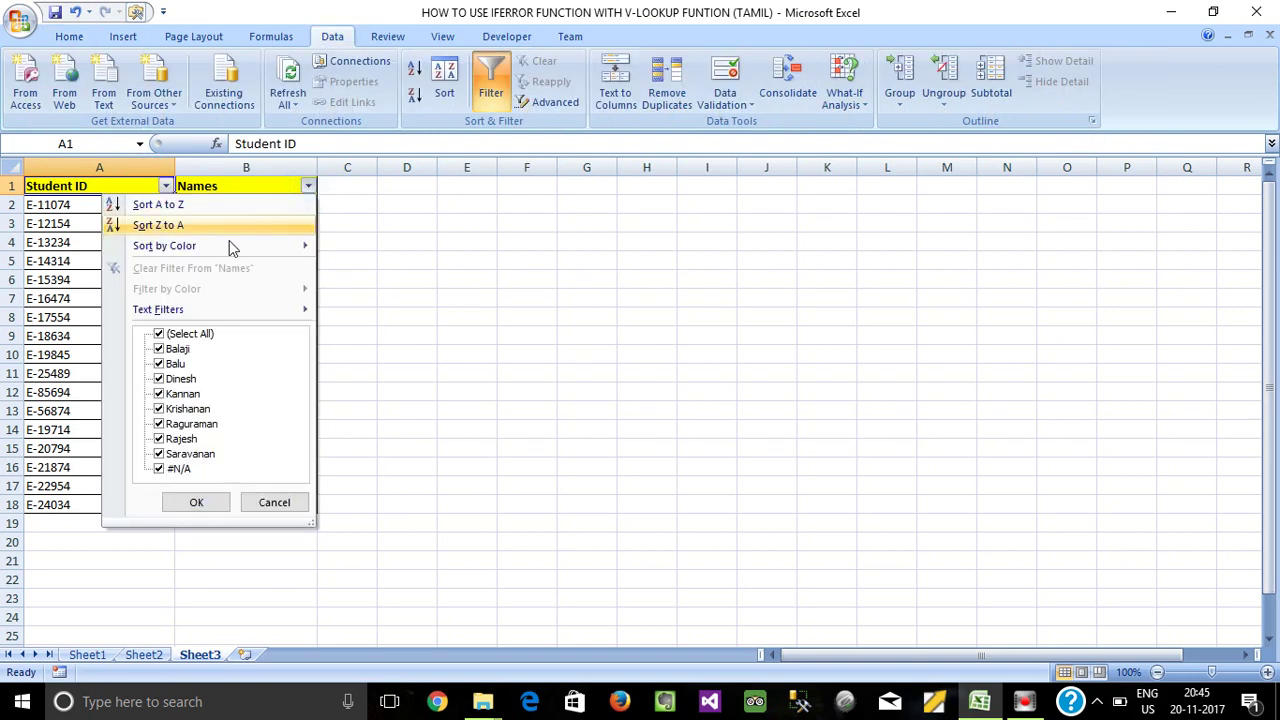
left_click(159, 334)
left_click(159, 469)
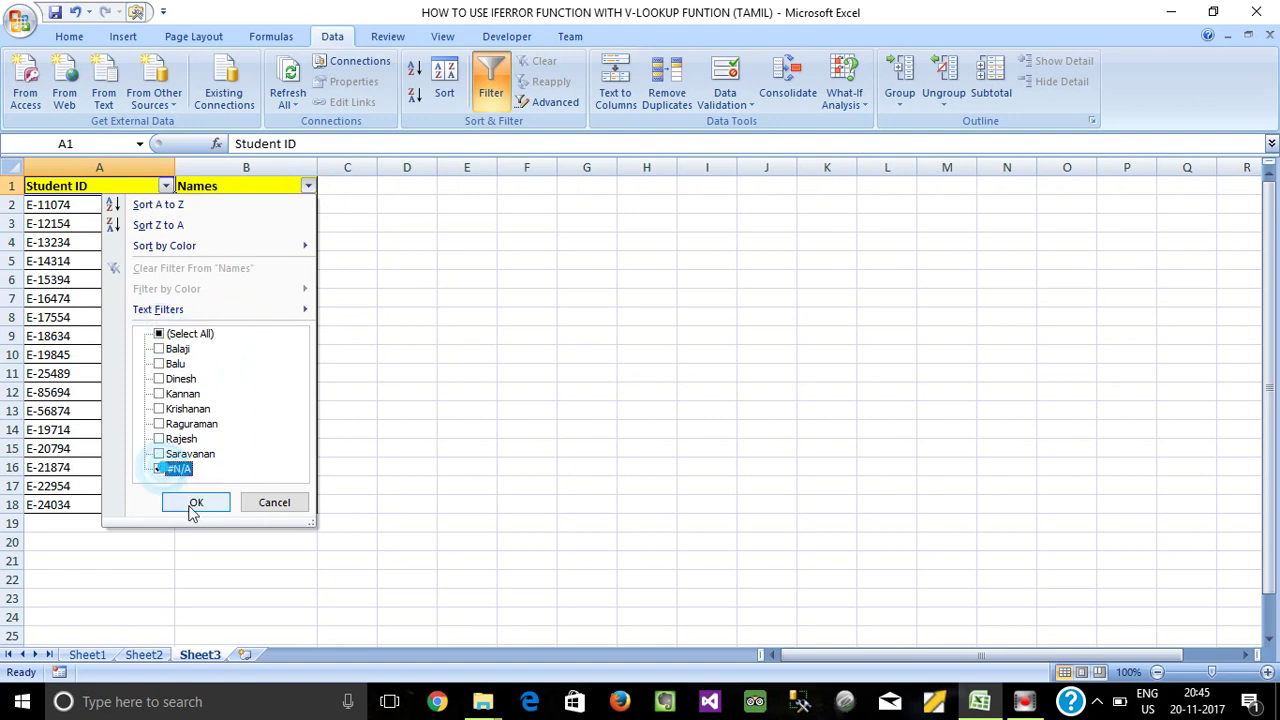
left_click(194, 502)
left_click(201, 207)
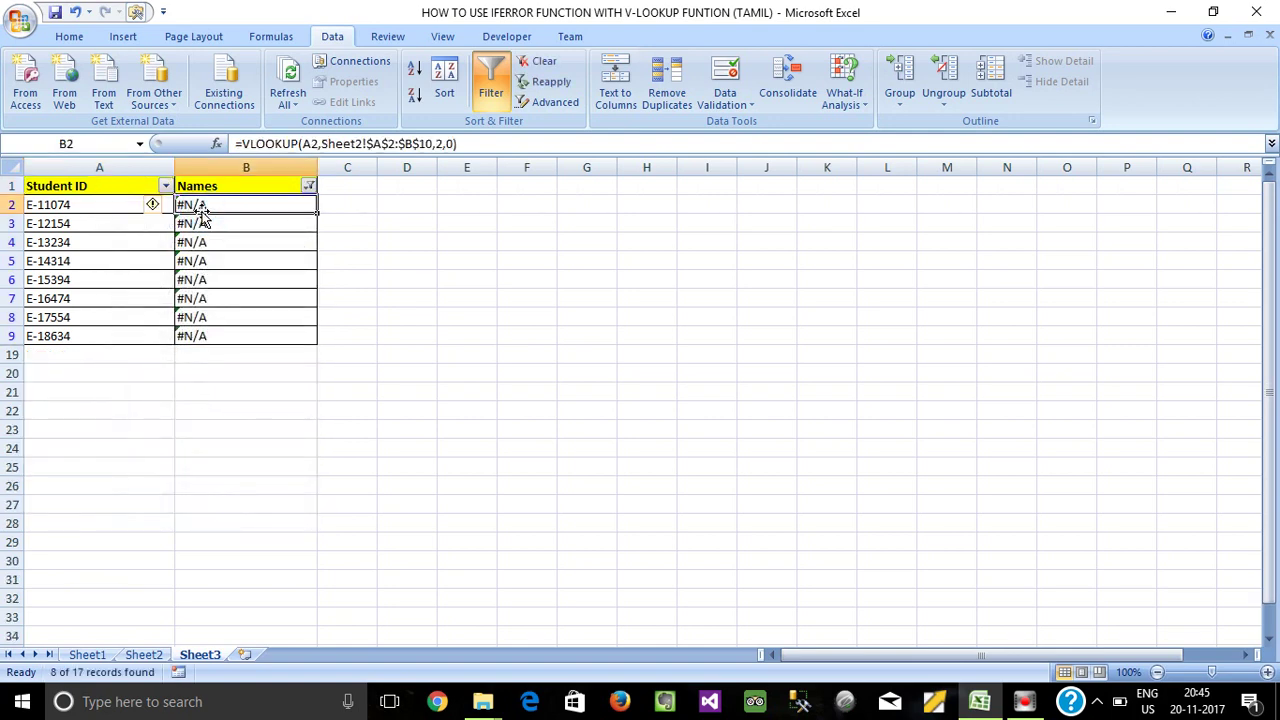
Enter =VLOOKUP(A2,Sheet1!$A$2:$B$9,2,0) in B2 so it returns Sathish
type("=vl")
key("Tab")
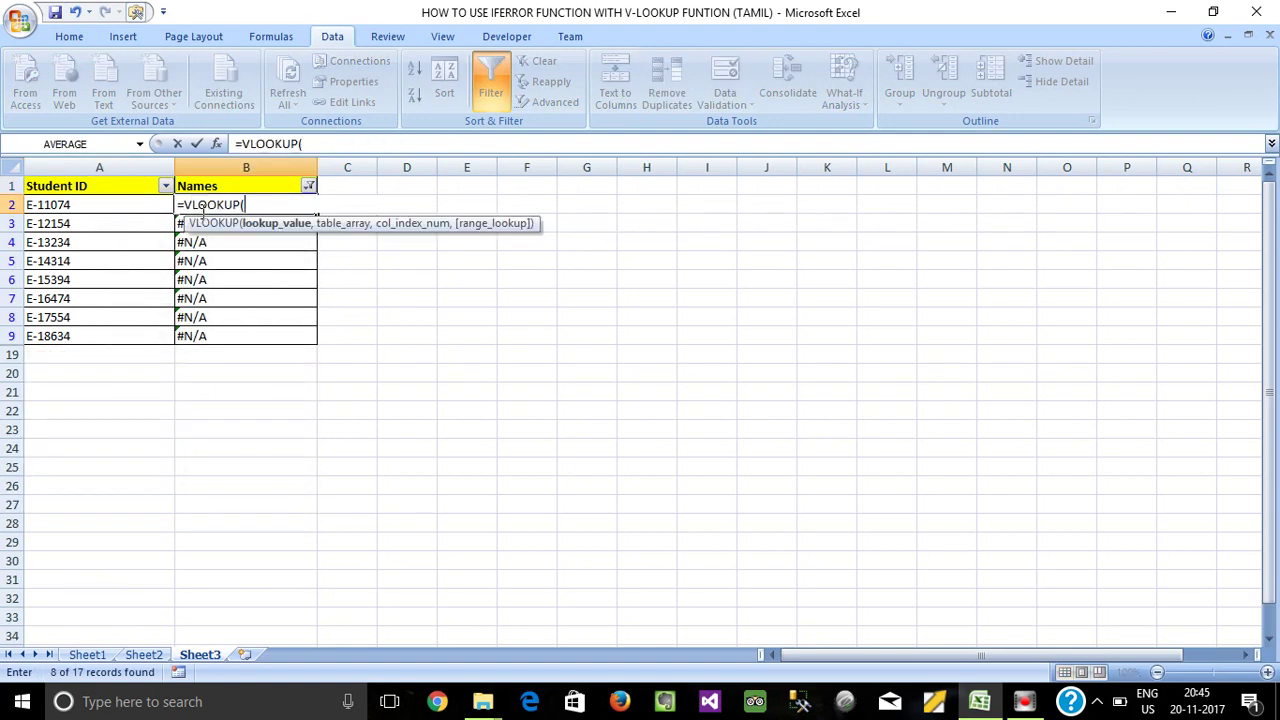
left_click(48, 203)
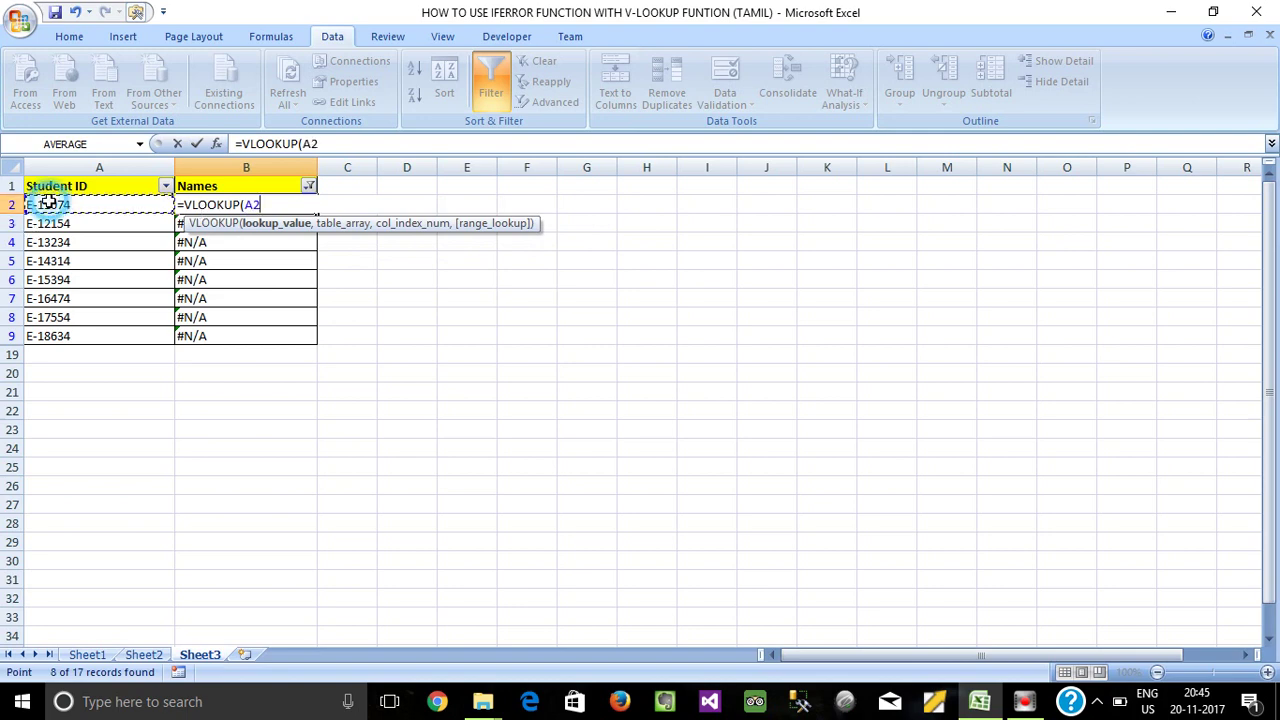
type(",")
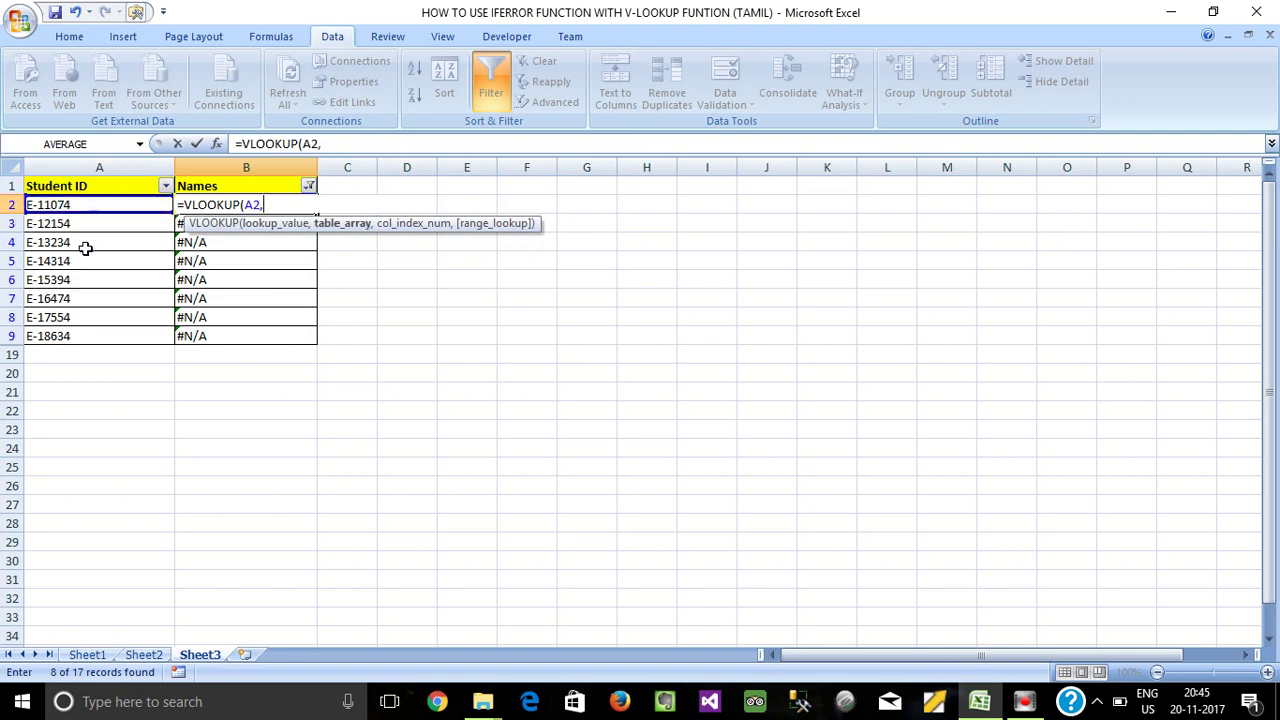
left_click(89, 656)
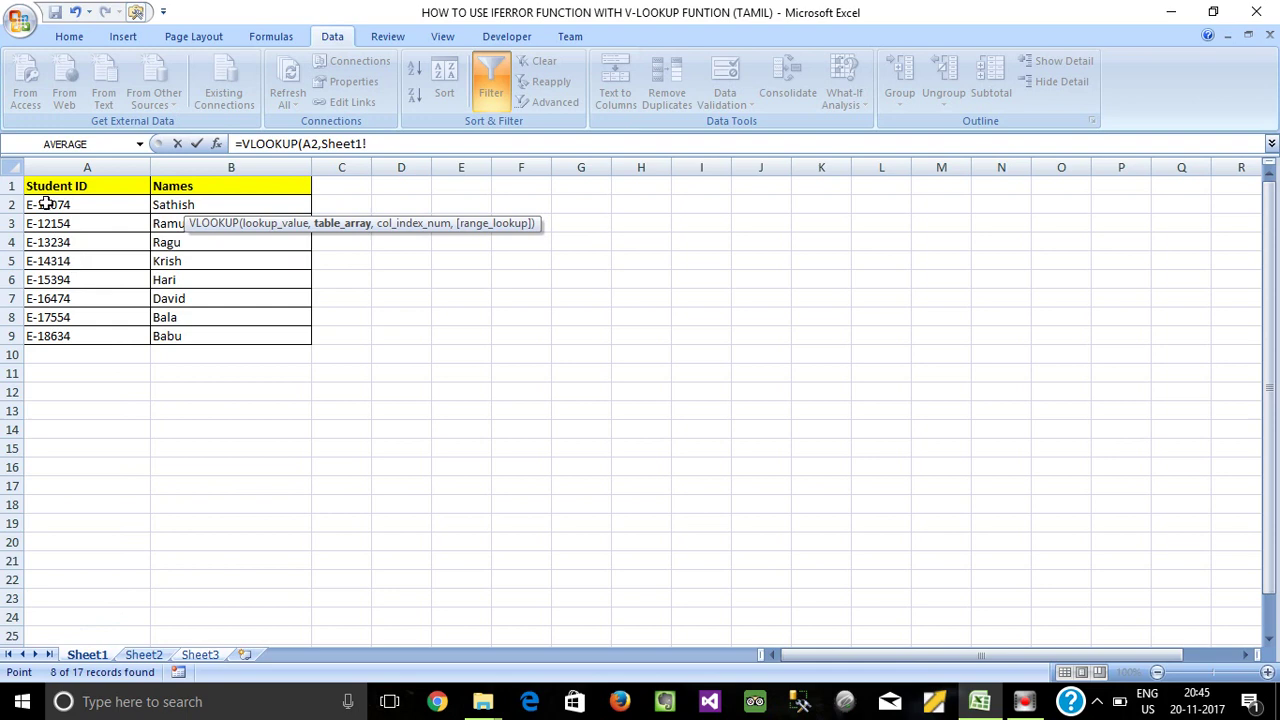
left_click_drag(46, 203, 247, 330)
key("F4")
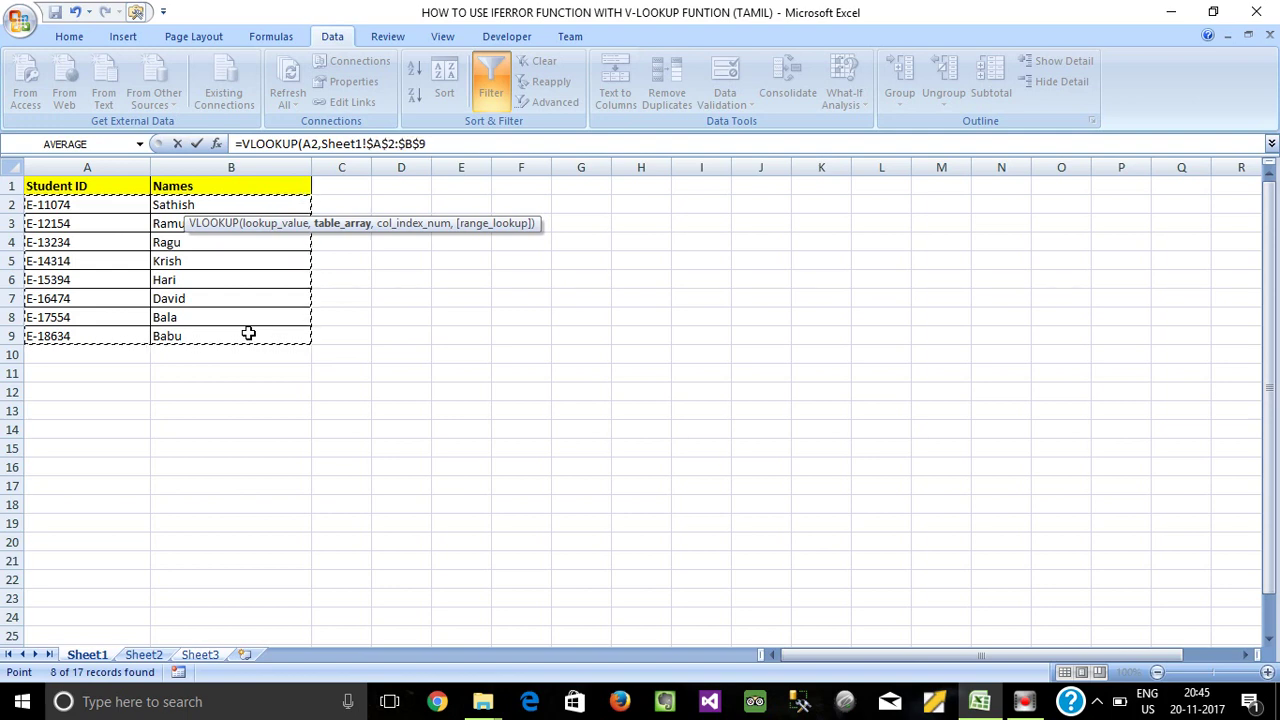
type(",")
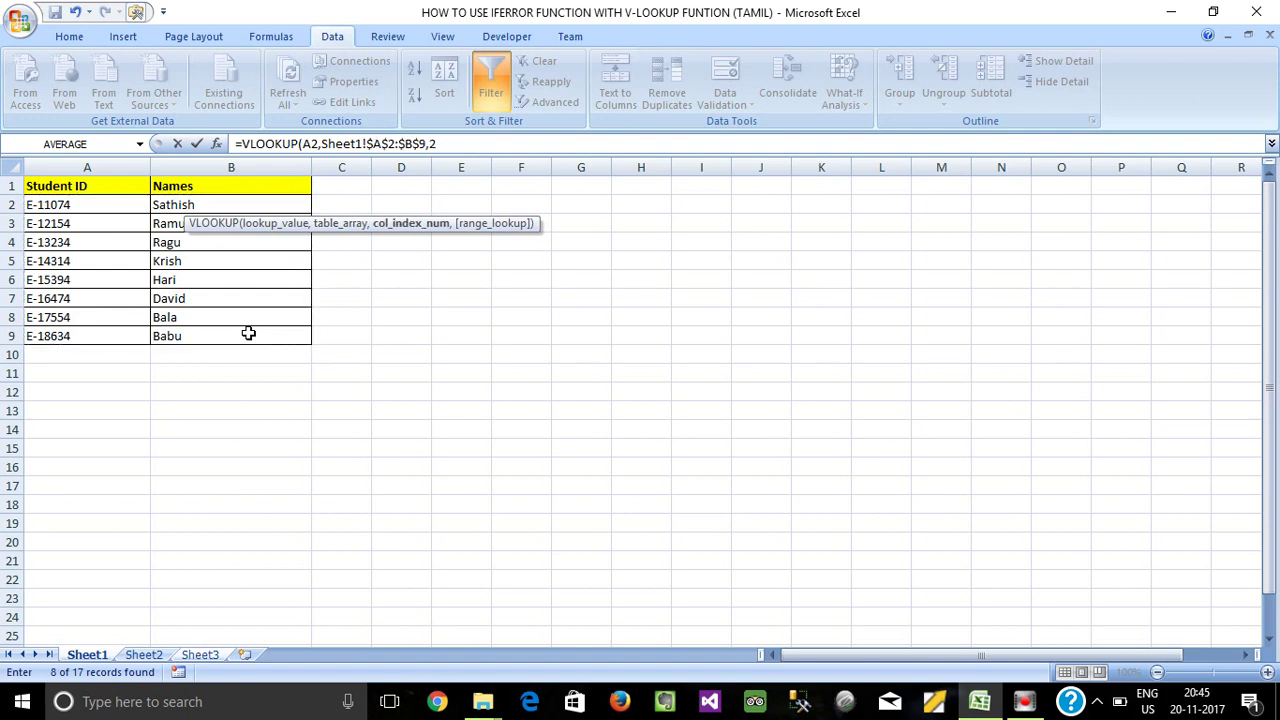
type("2,")
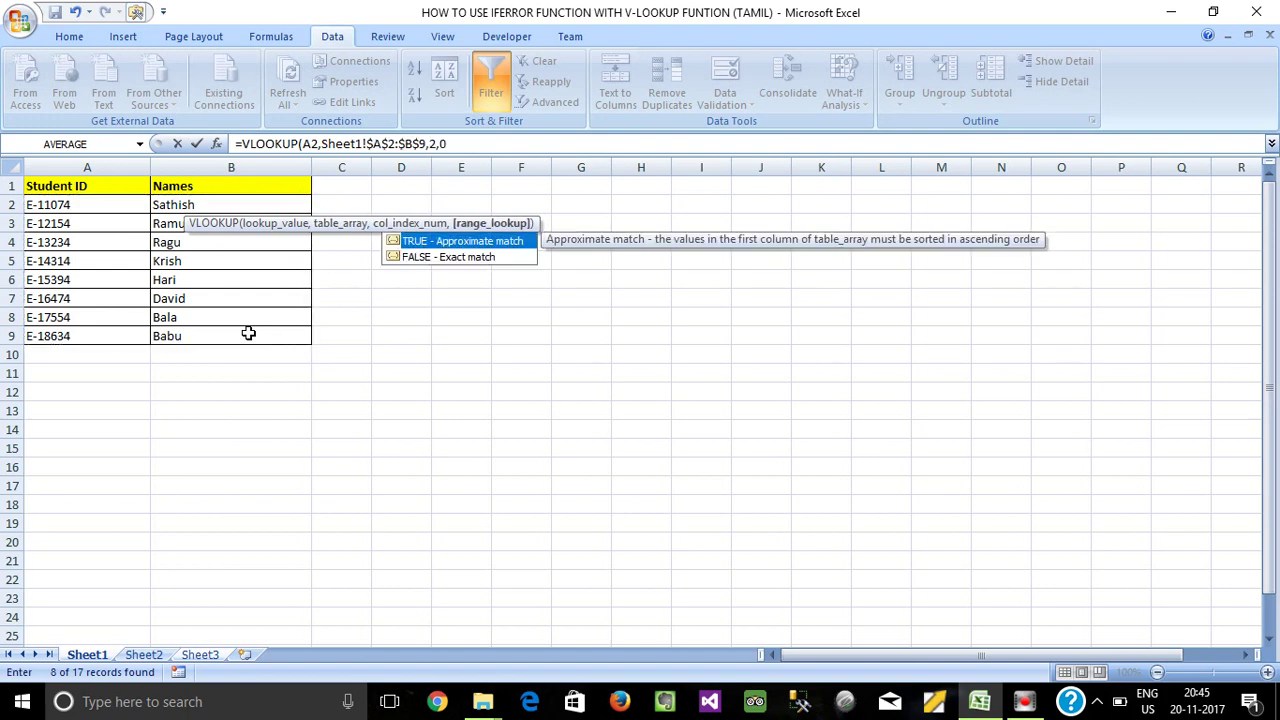
type("0)")
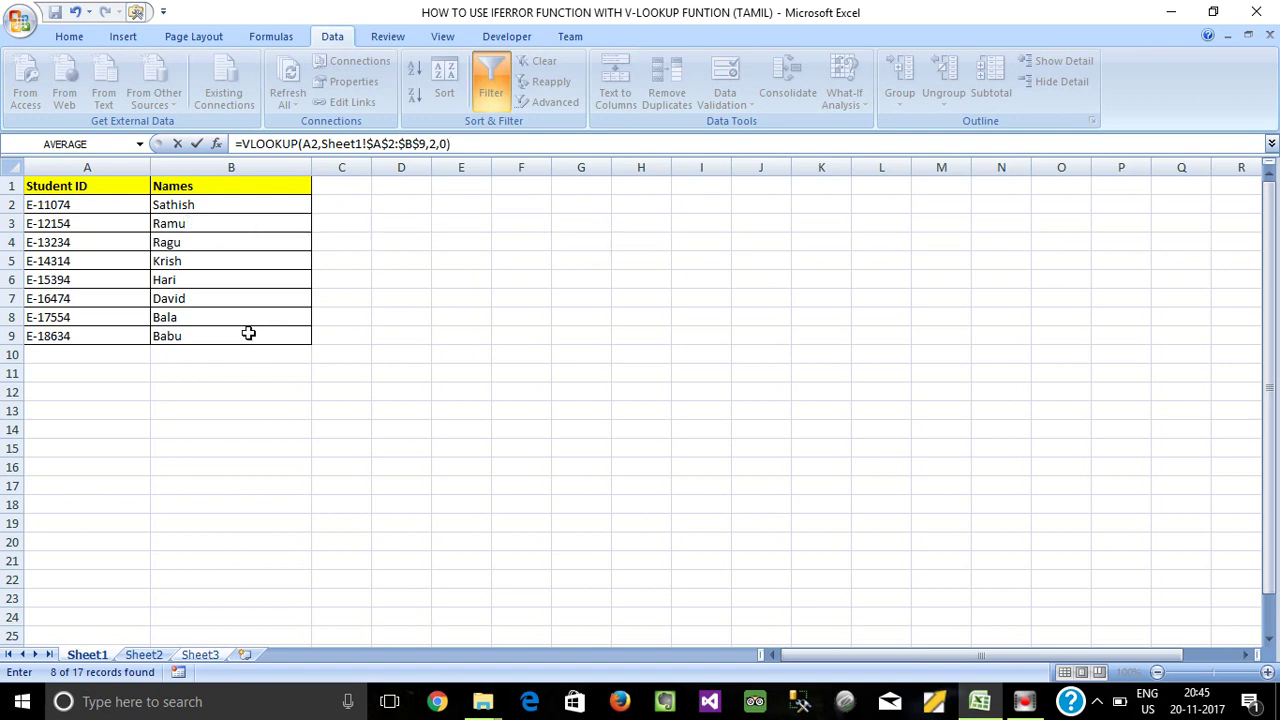
key("Return")
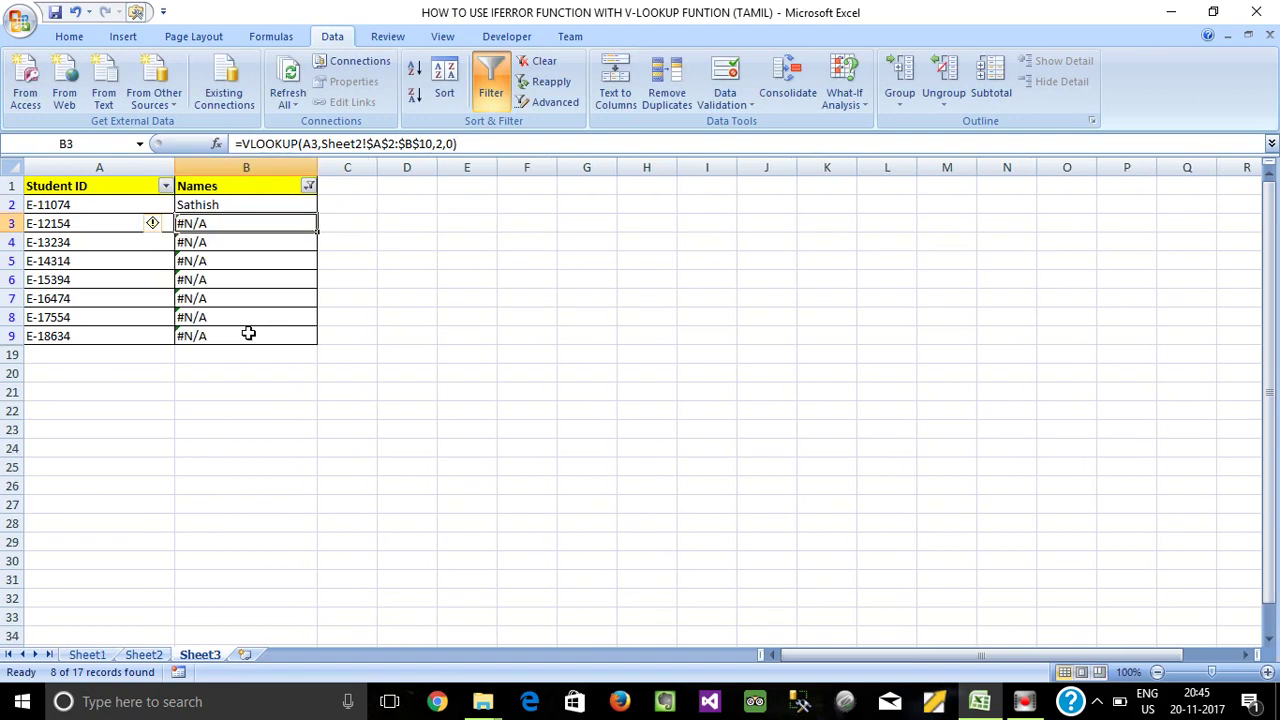
Copy the Sheet1 lookup down to B9, then remove the filter to show all 17 records
left_click(247, 198)
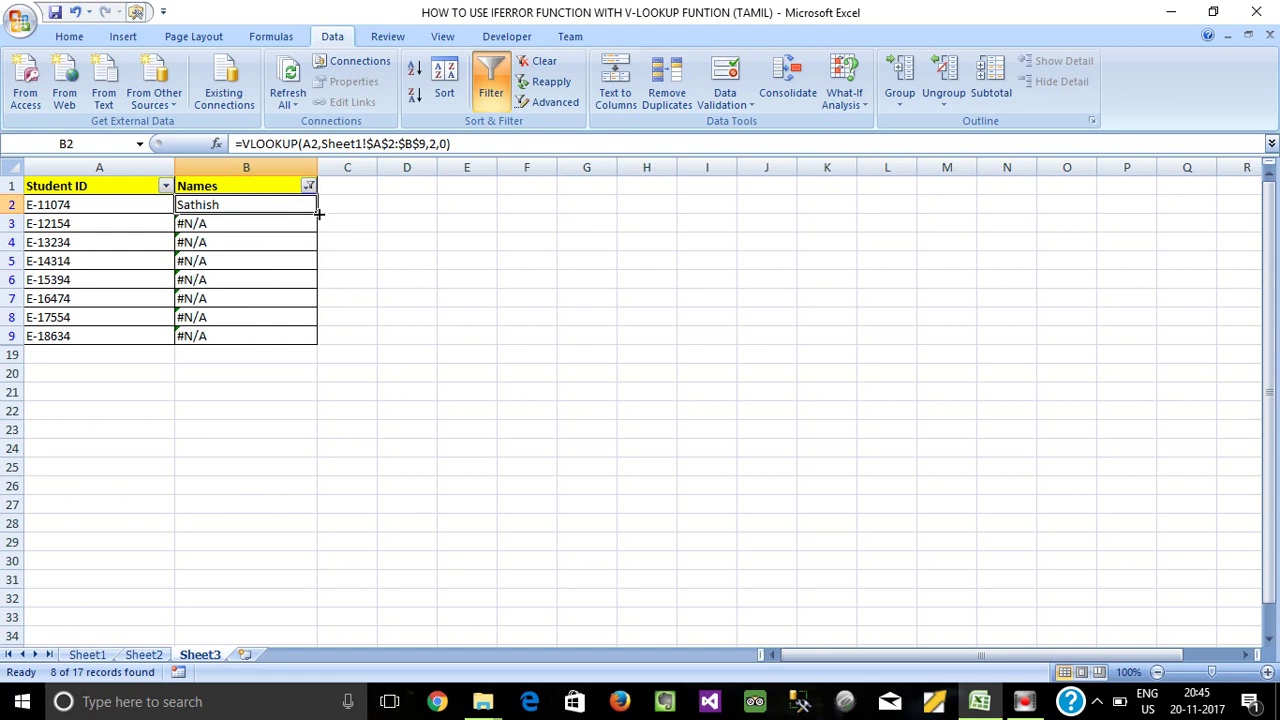
left_click_drag(318, 213, 317, 345)
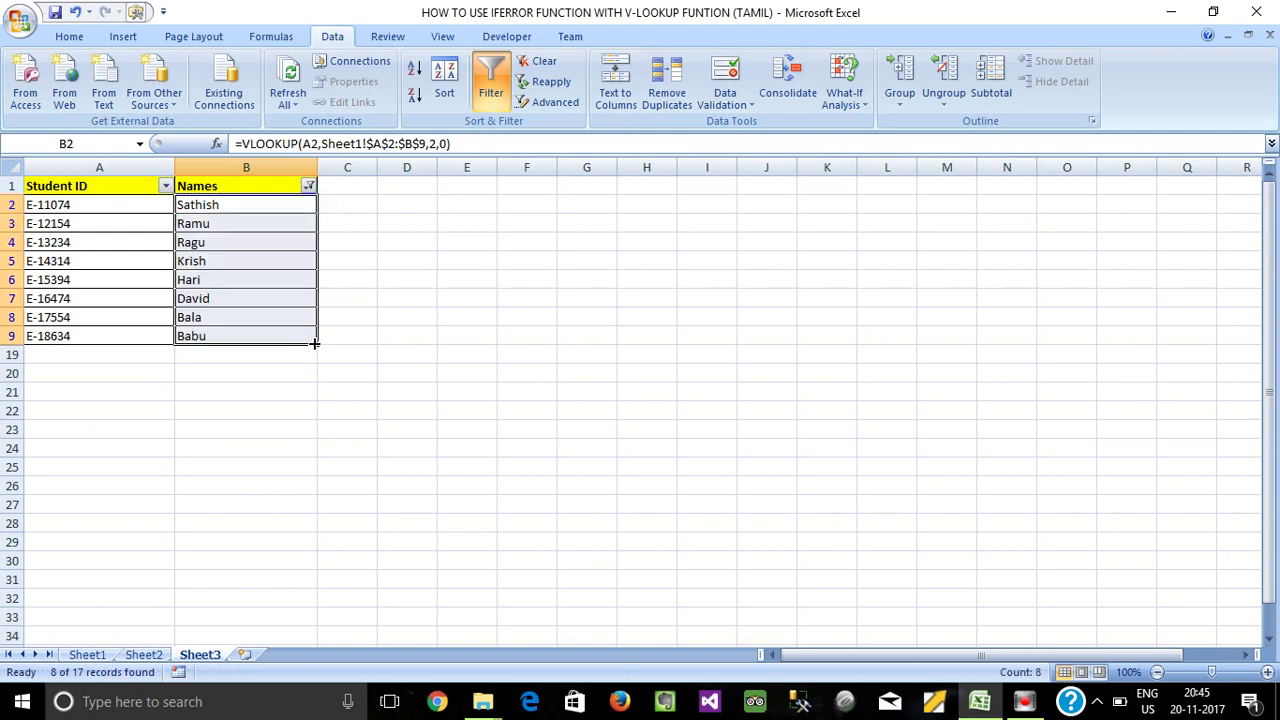
left_click(229, 298)
left_click(220, 182)
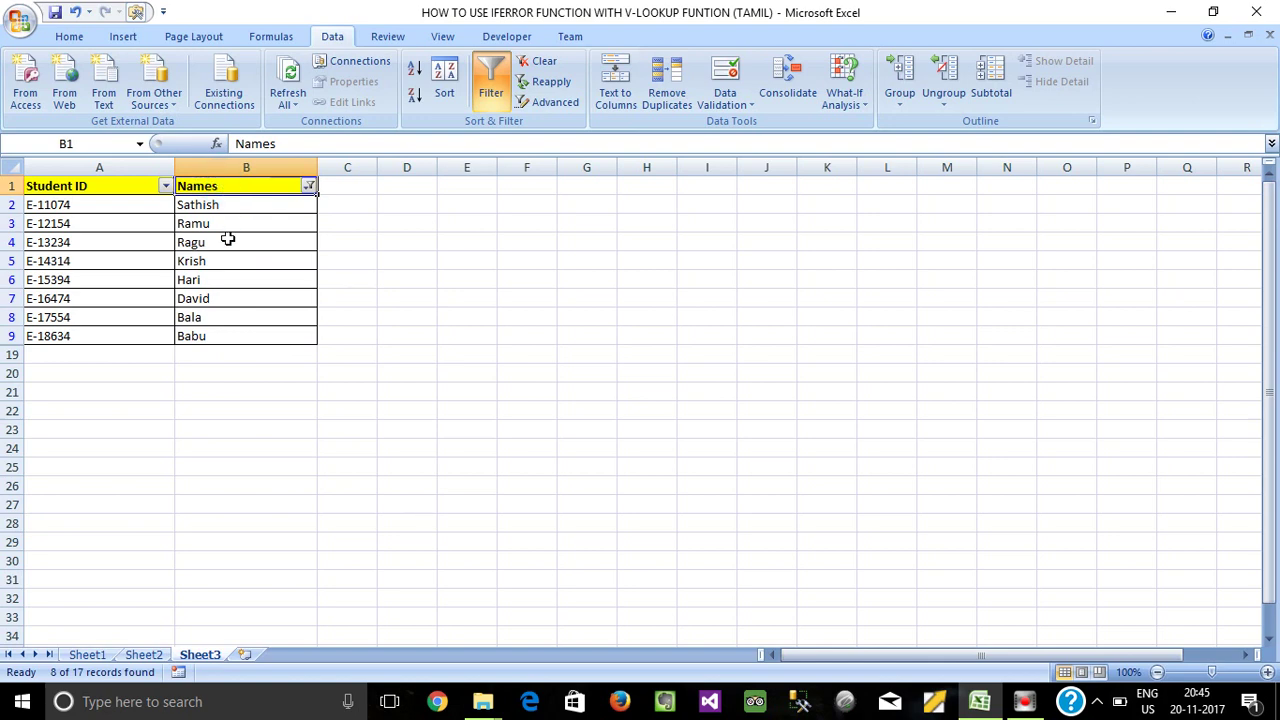
key("ctrl+shift+l")
Clear all the names and formulas from B2:B18
left_click(246, 334)
left_click_drag(203, 202, 223, 251)
left_click(222, 316)
left_click_drag(206, 206, 226, 505)
left_click(231, 429)
left_click_drag(197, 204, 217, 503)
left_click(240, 411)
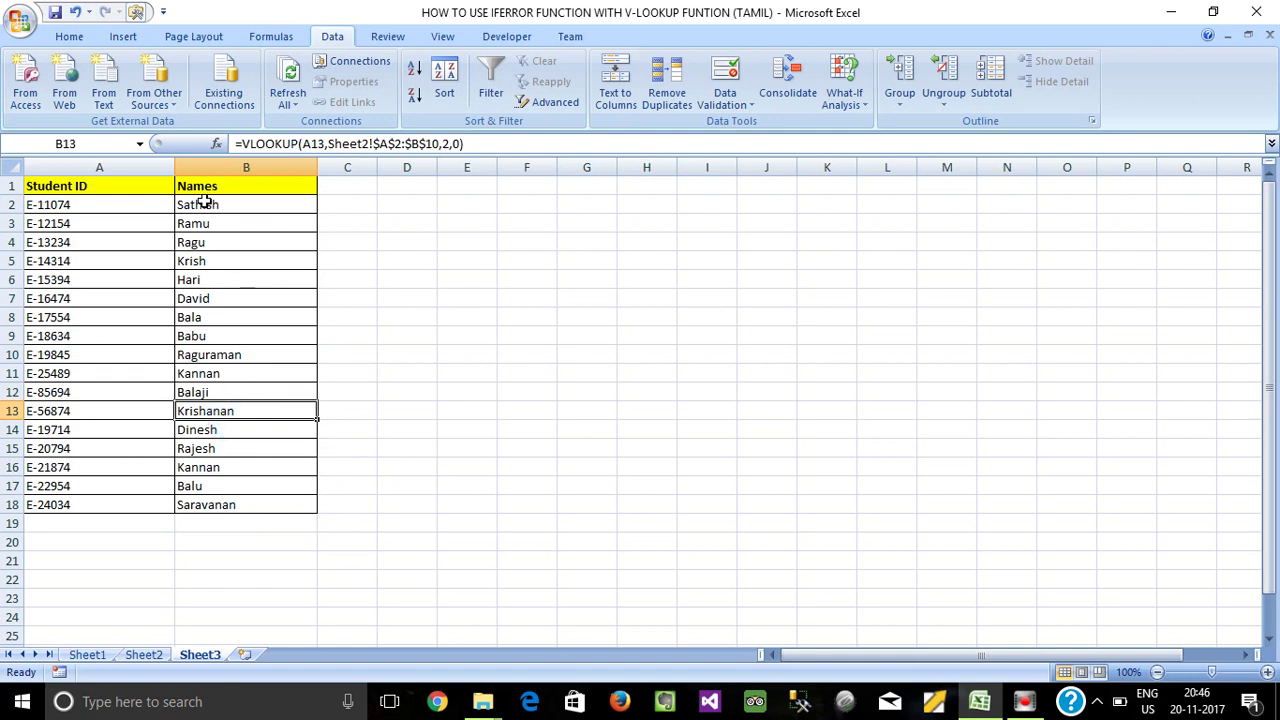
left_click_drag(204, 203, 224, 505)
key("Delete")
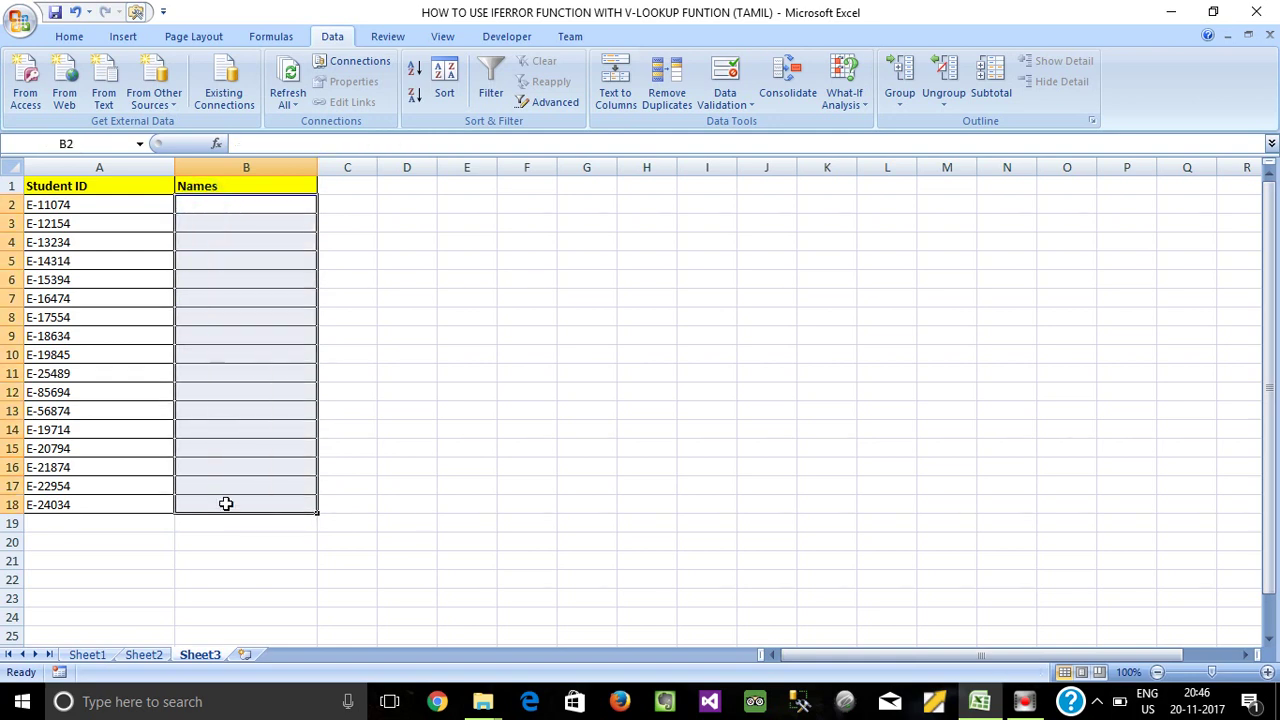
Enter =VLOOKUP(A2,Sheet2!$A$2:$B$10,2,0) in B2, which shows #N/A
left_click(252, 358)
left_click(224, 206)
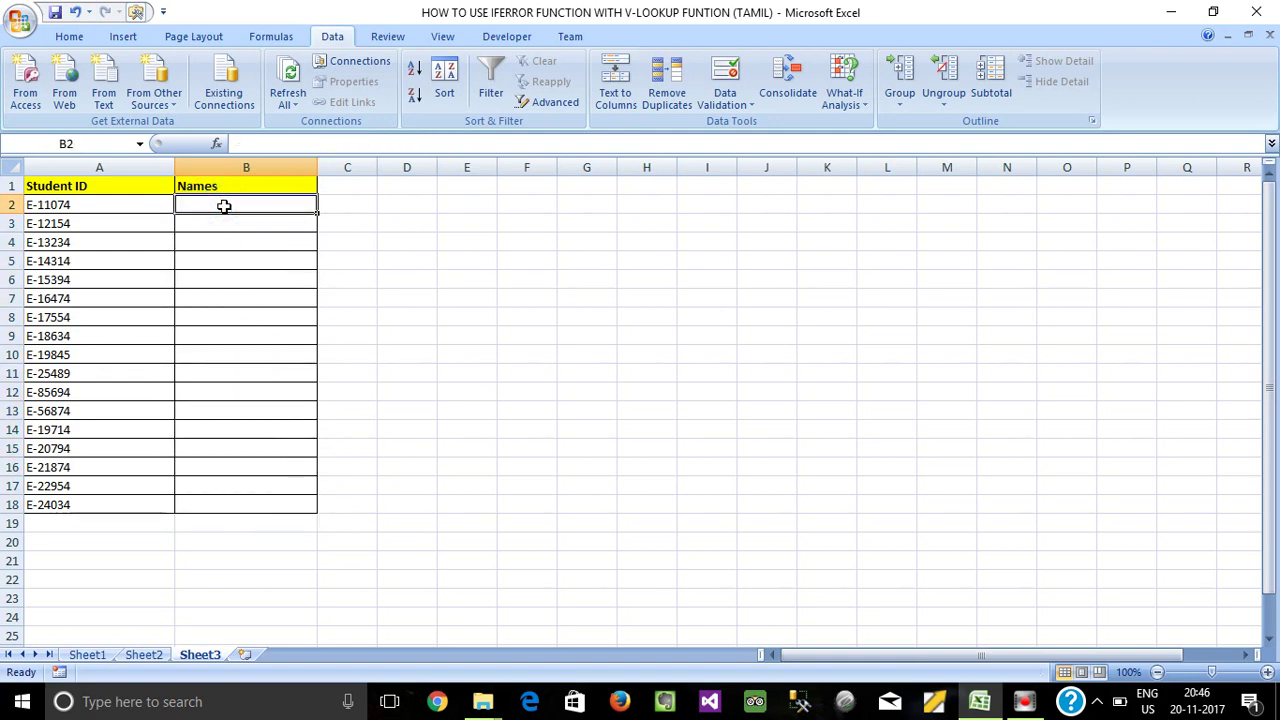
left_click(206, 228)
left_click(200, 207)
type("=")
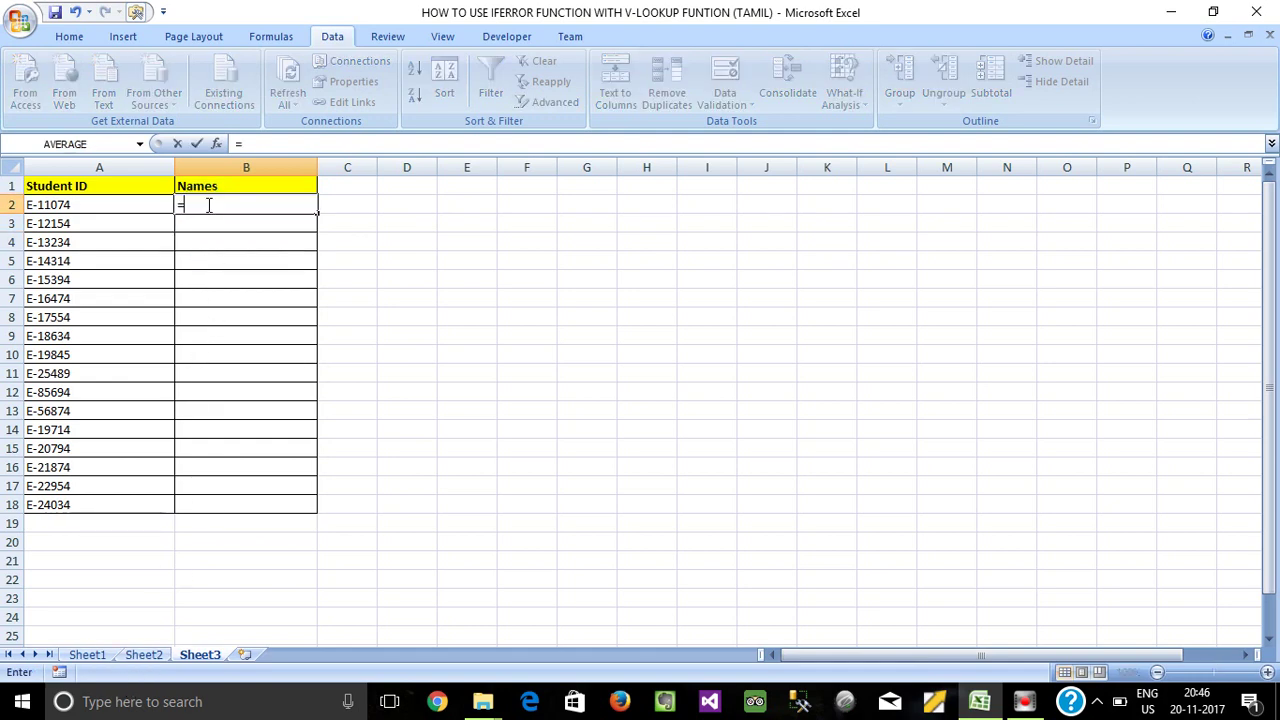
type("vl")
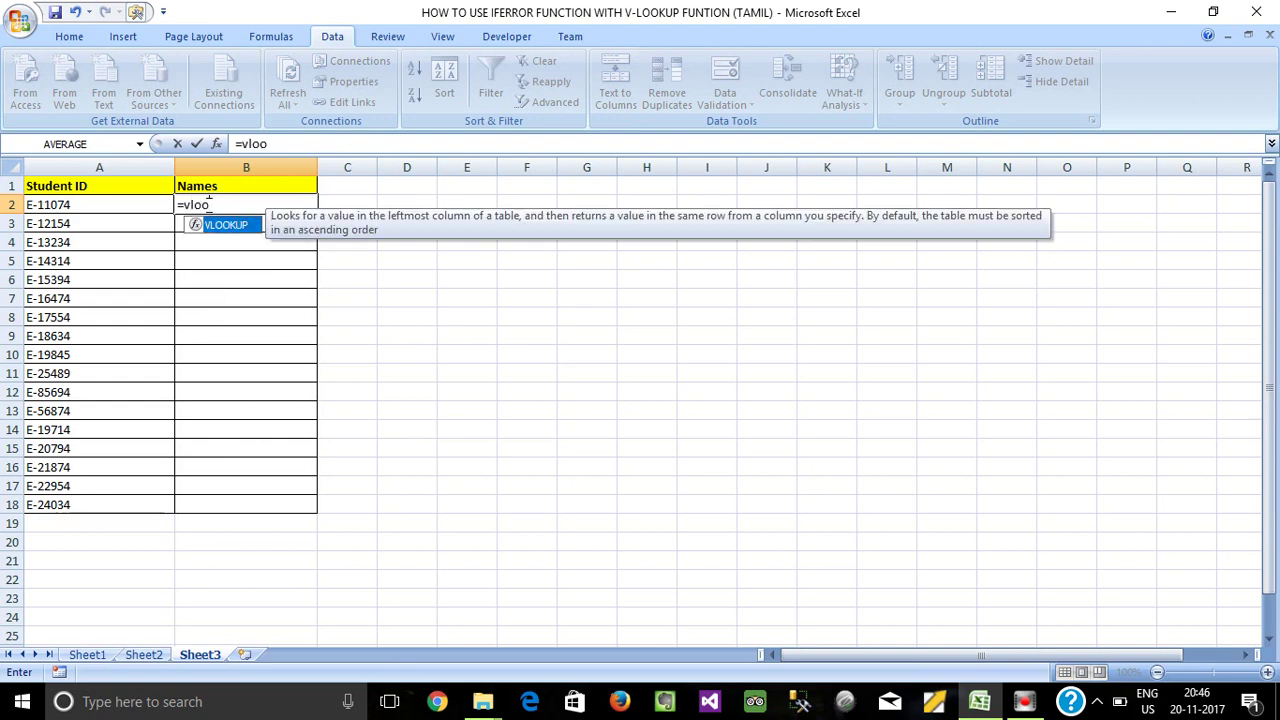
type("oo")
key("Tab")
left_click(61, 204)
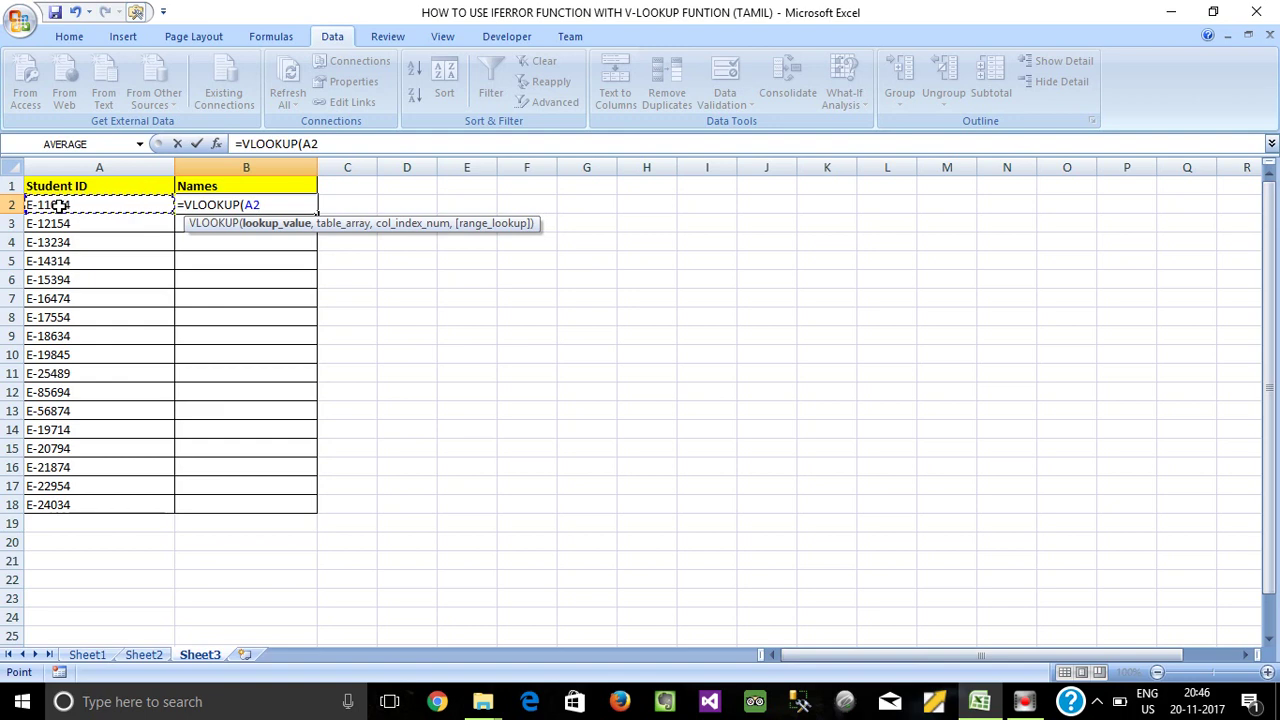
type(",")
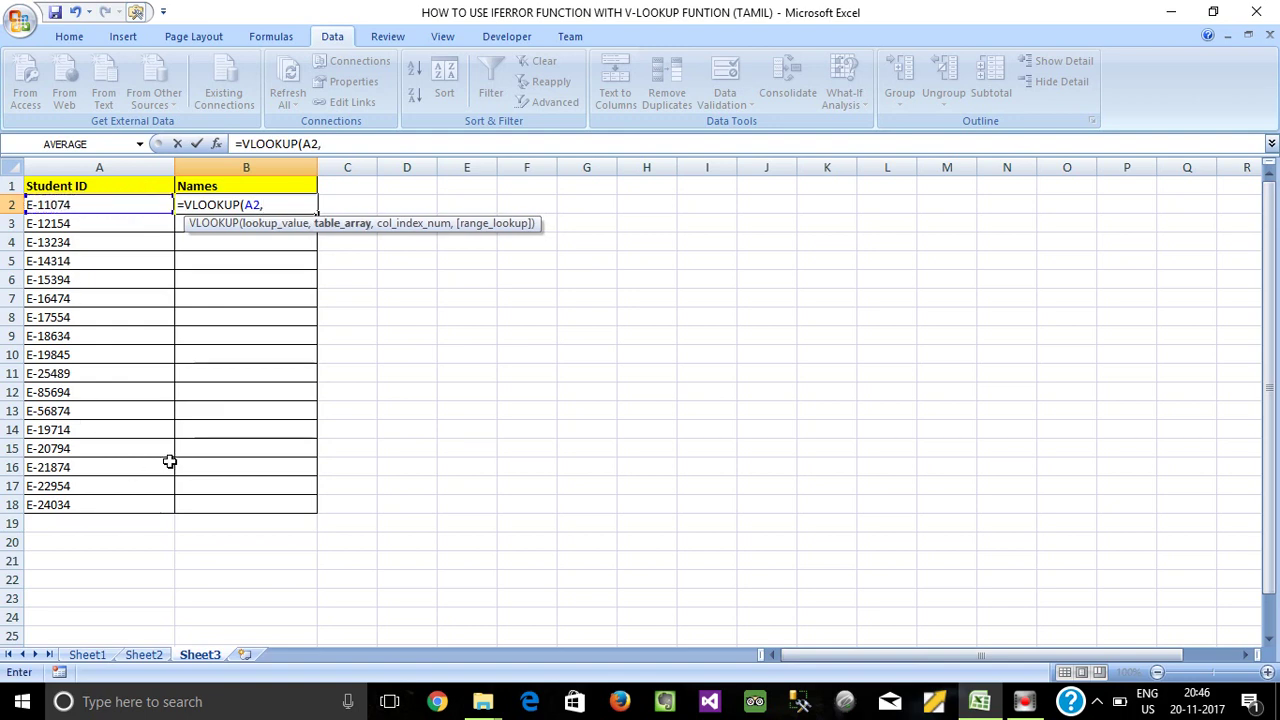
left_click(142, 656)
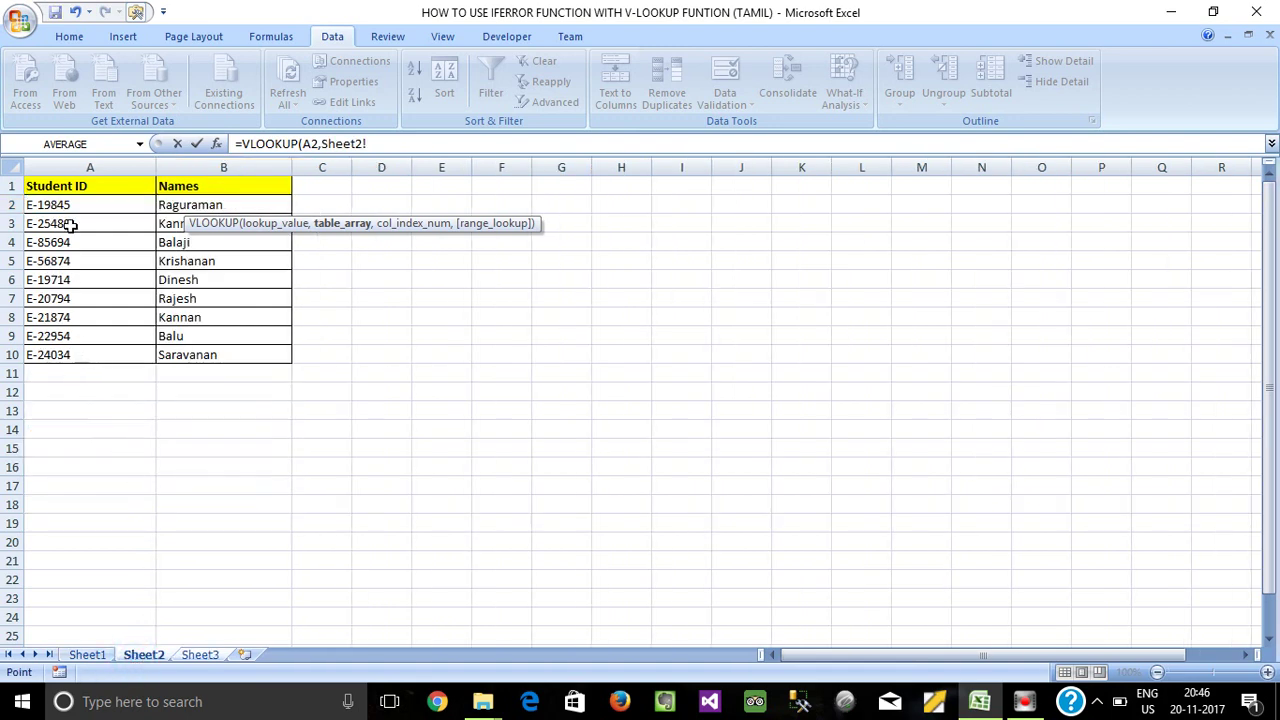
left_click_drag(40, 199, 240, 355)
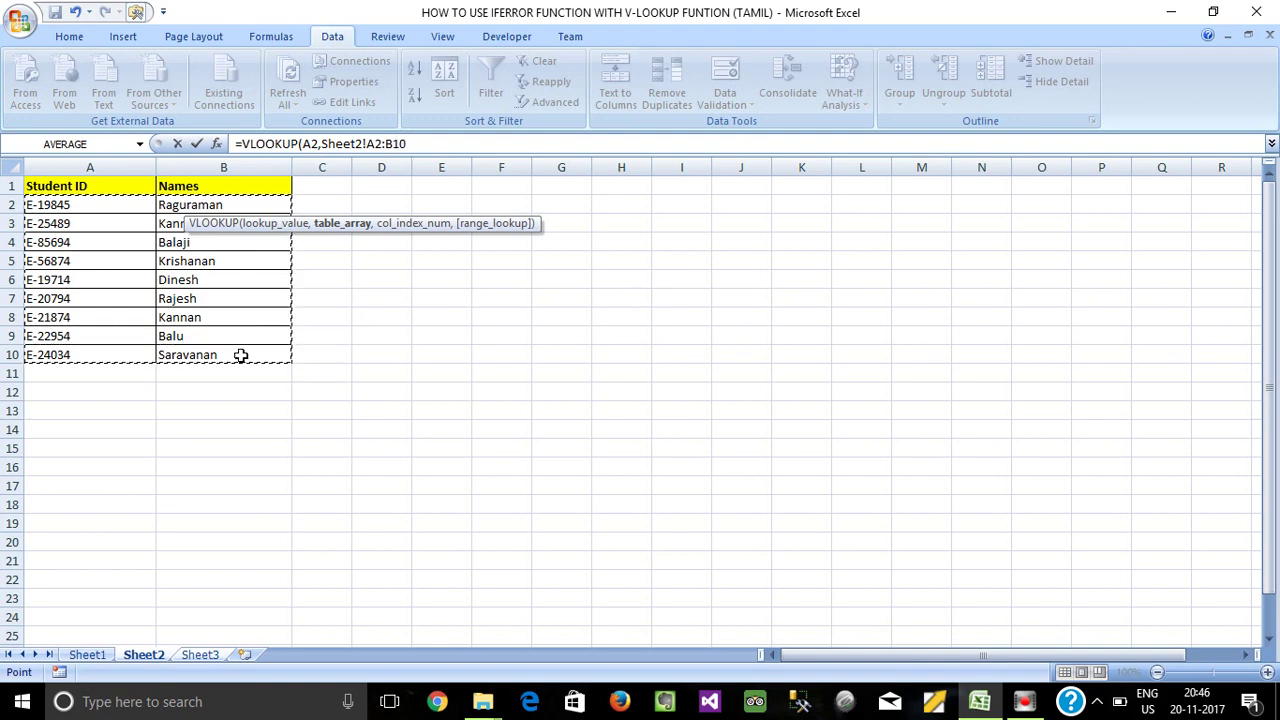
key("F4")
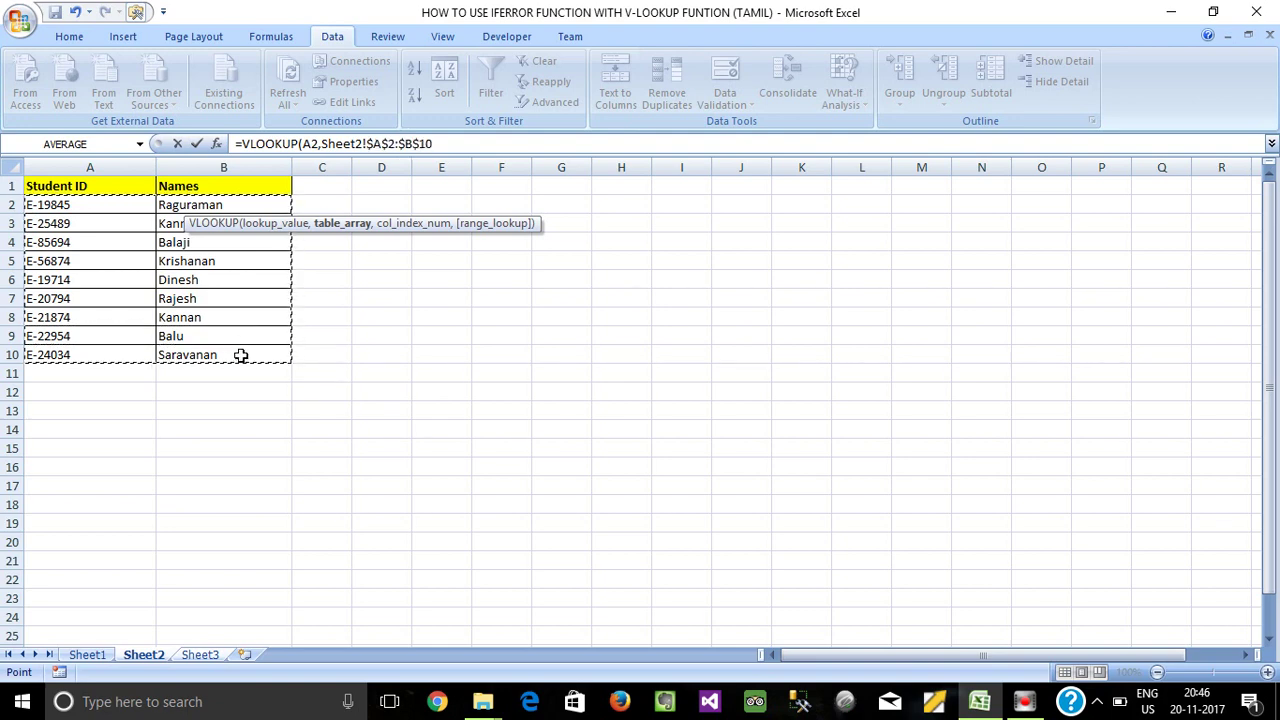
type(",")
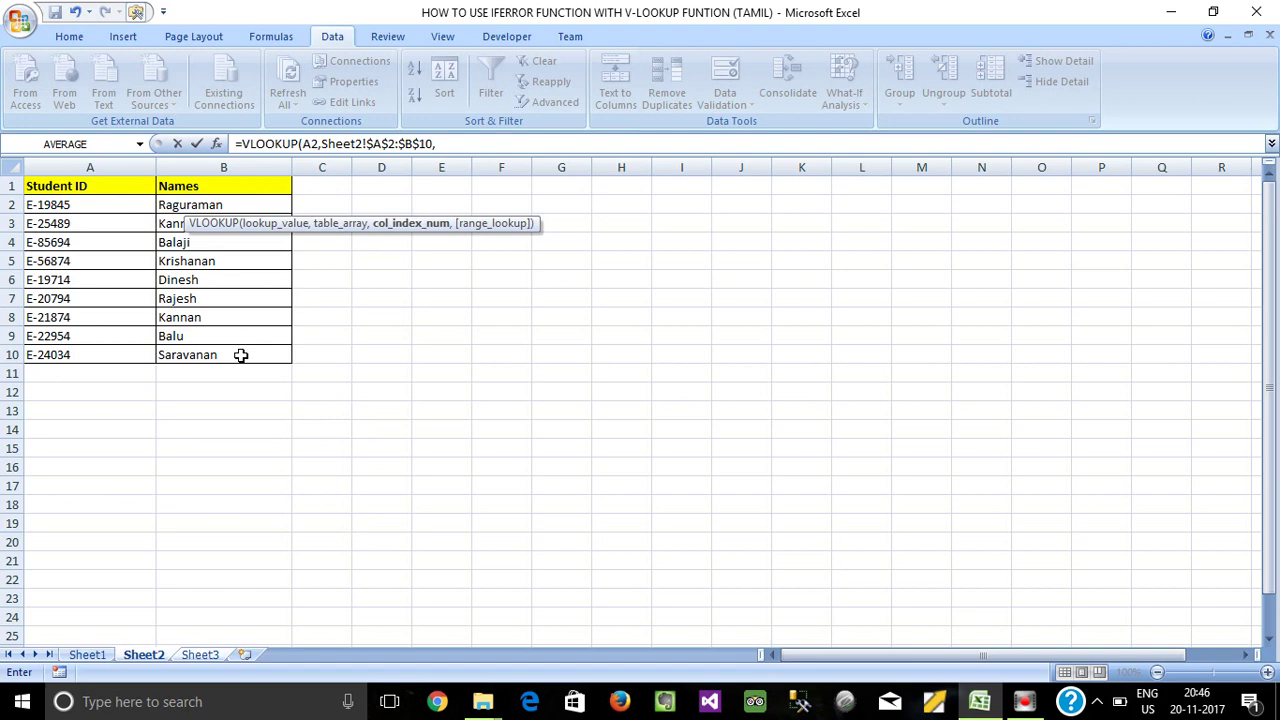
type("2,")
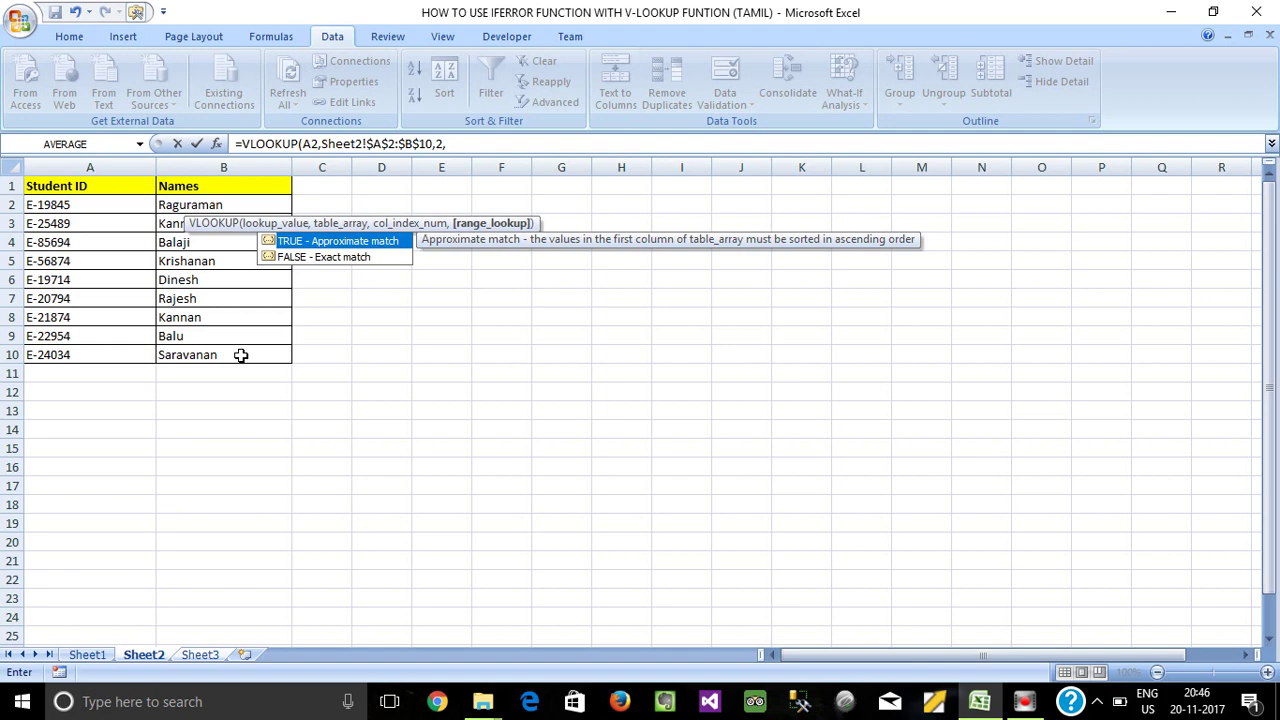
type("0)")
key("Return")
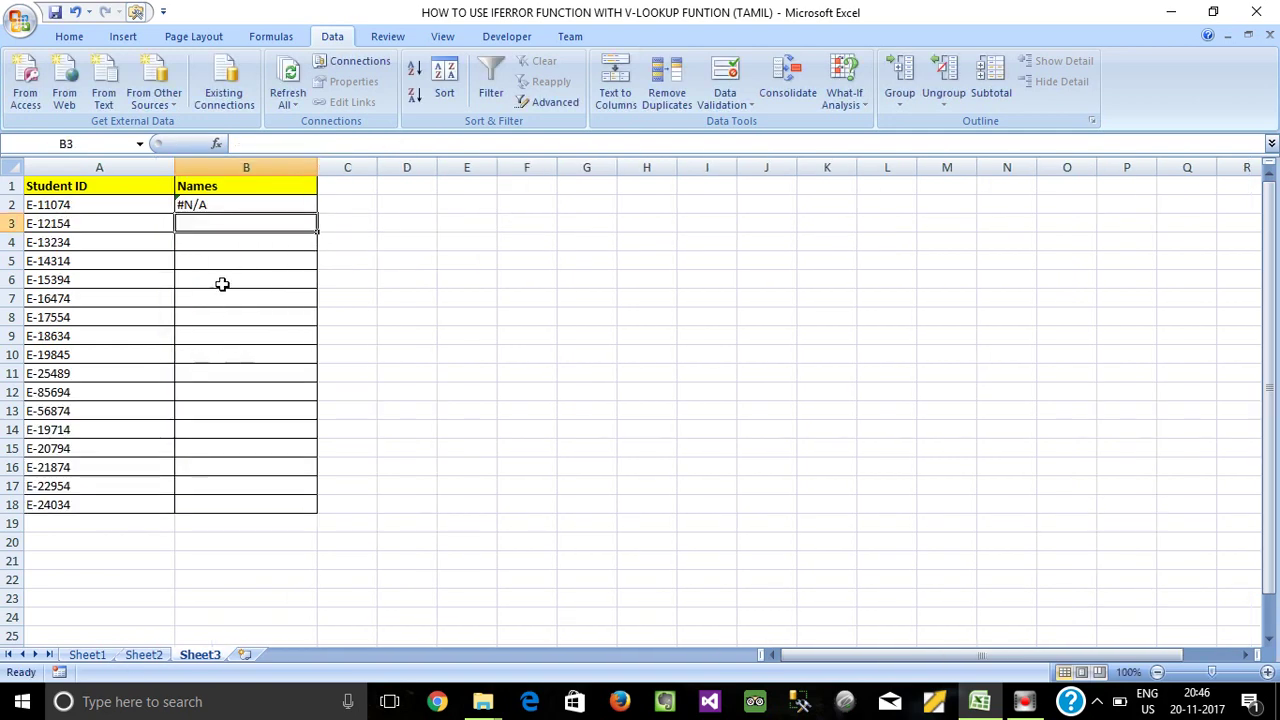
left_click(203, 204)
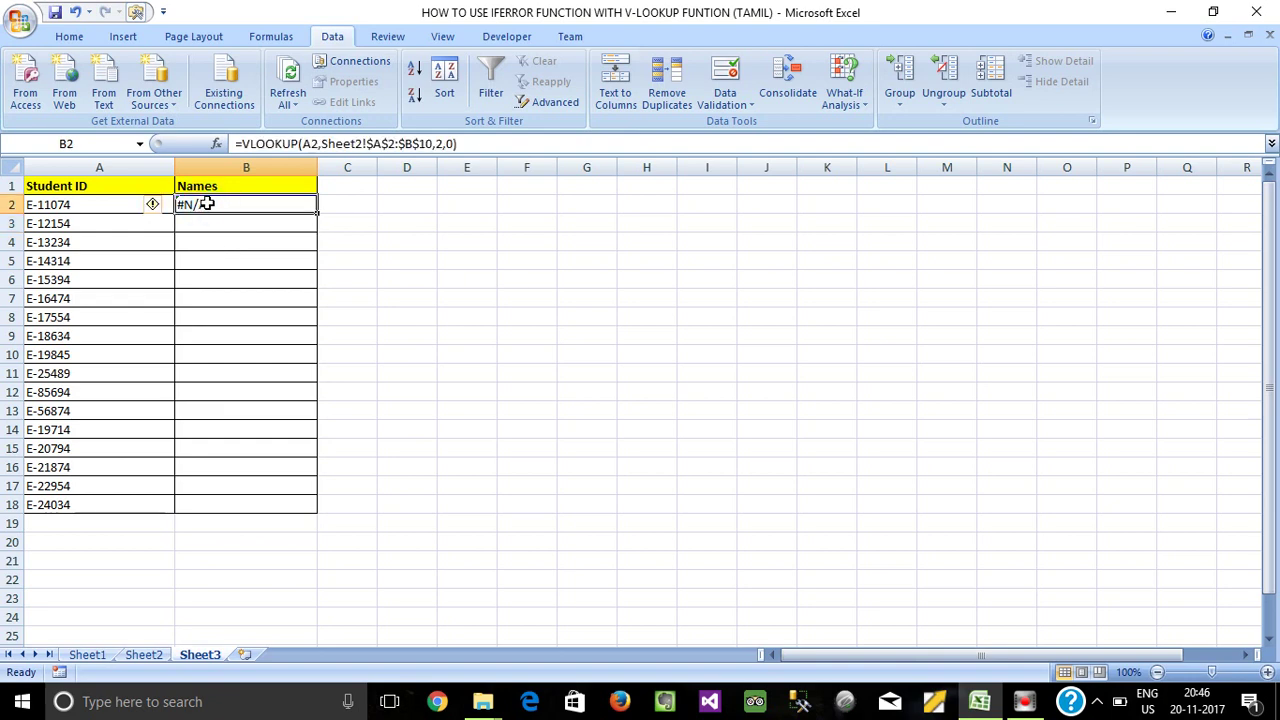
left_click(241, 144)
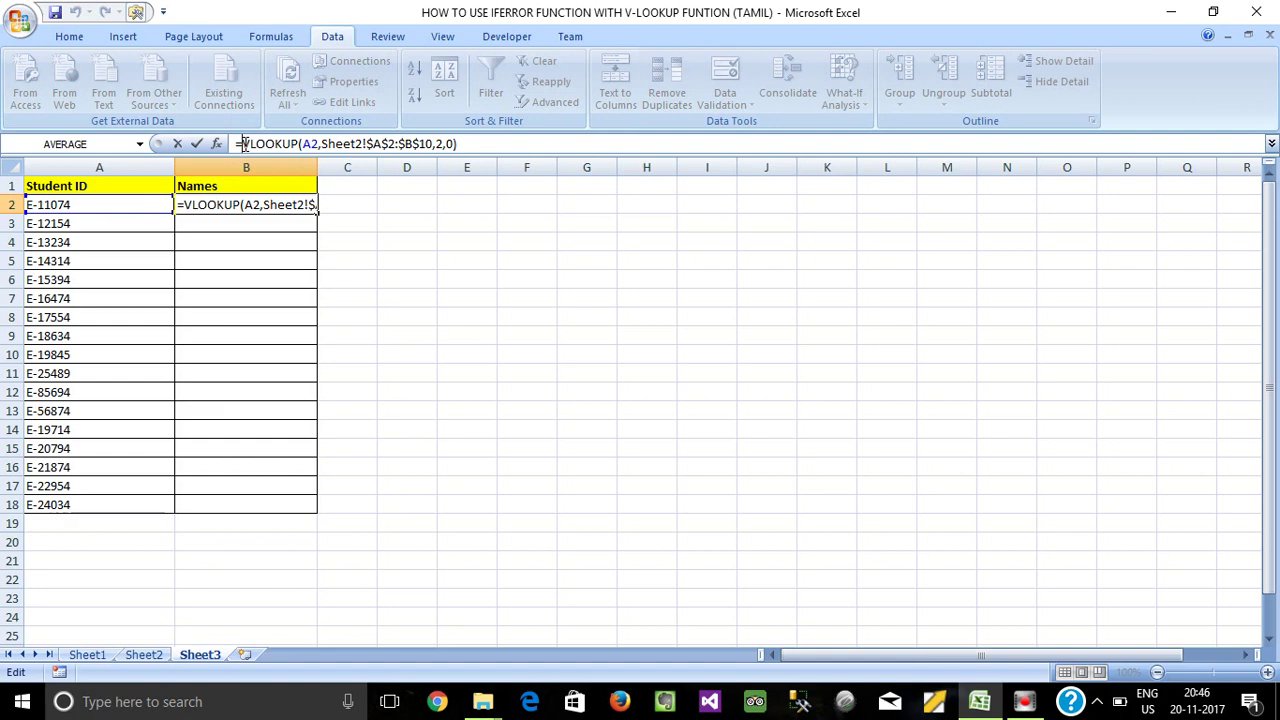
key("Escape")
left_click(84, 201)
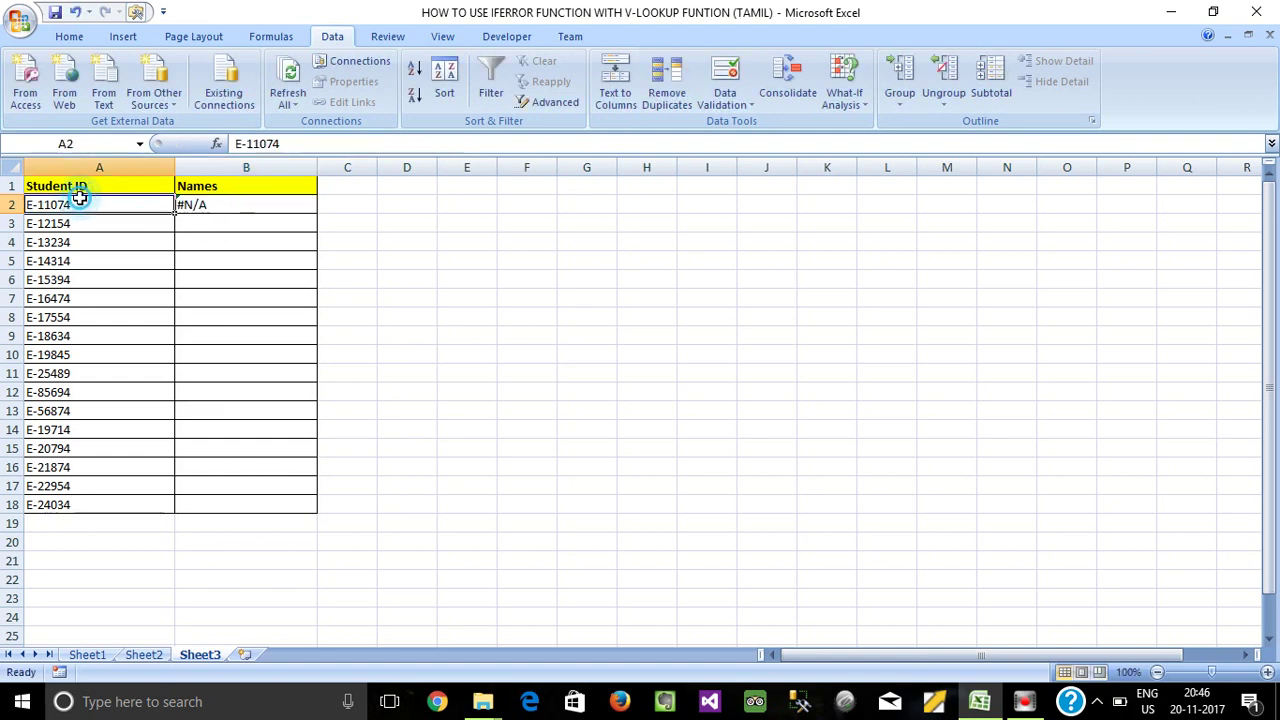
left_click(200, 205)
left_click_drag(317, 213, 323, 511)
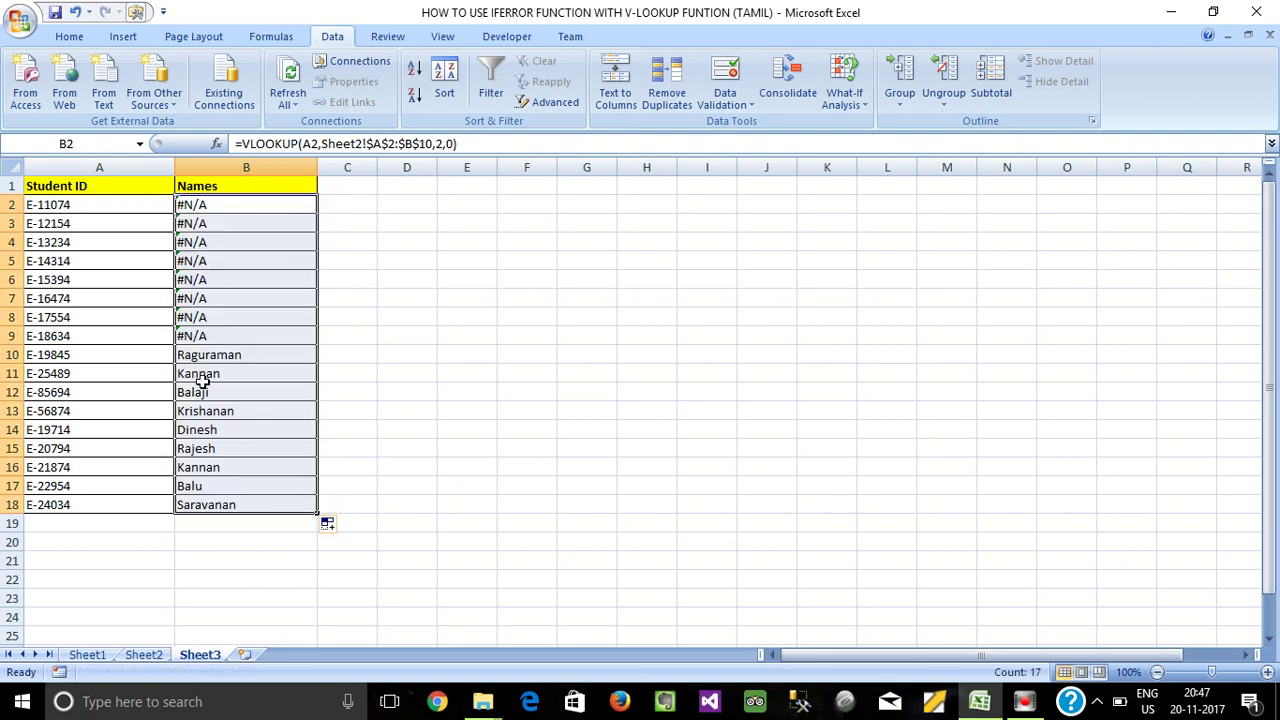
left_click_drag(189, 352, 223, 500)
left_click(272, 300)
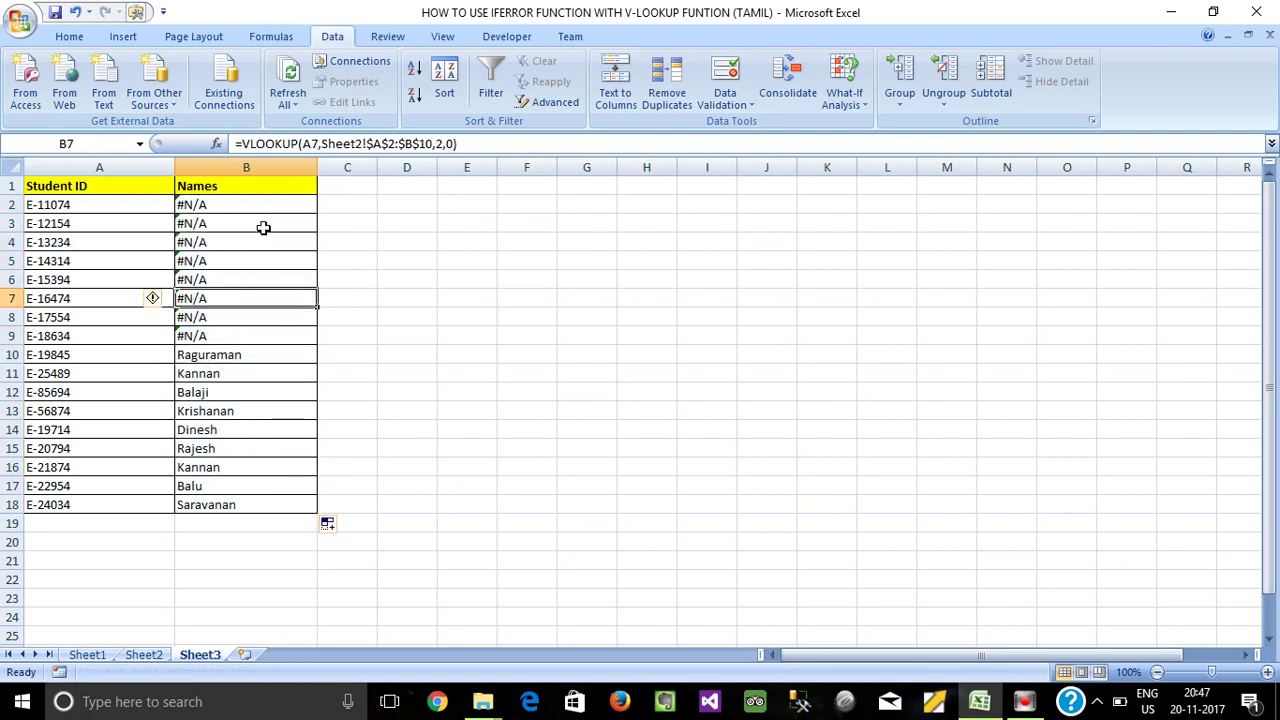
key("ctrl+z")
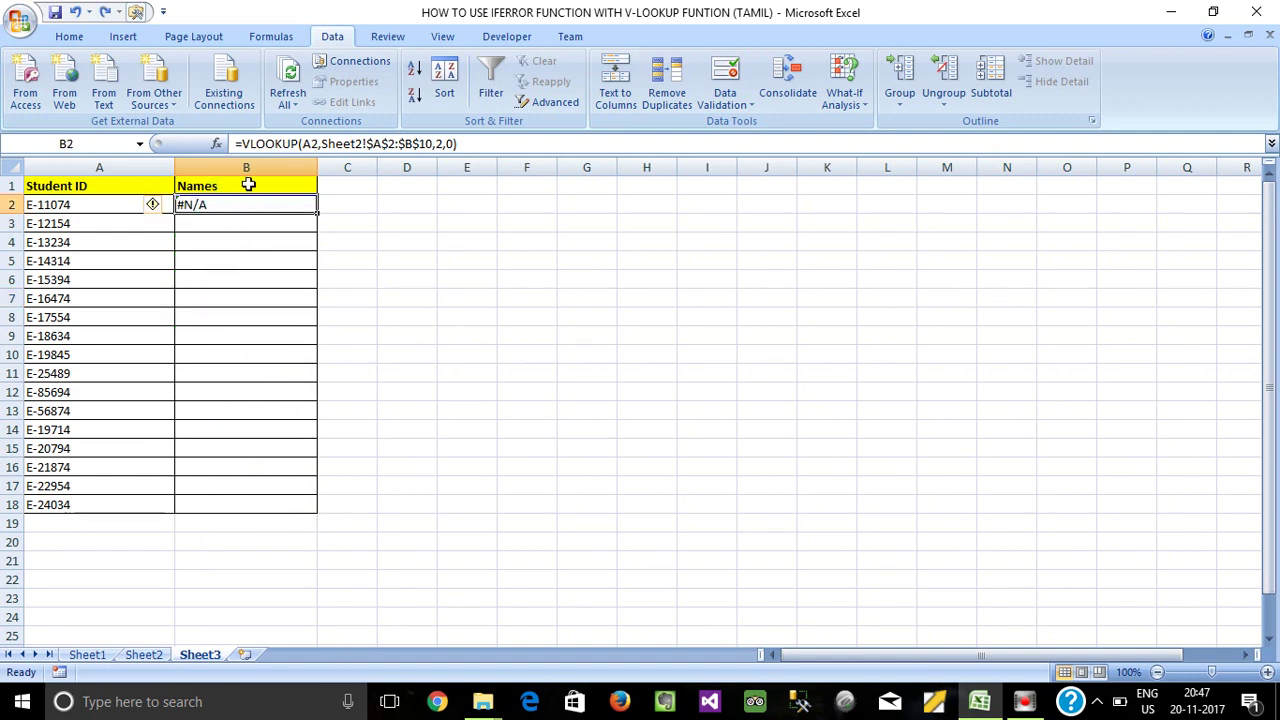
Wrap B2's Sheet2 lookup in IFERROR and begin a fallback VLOOKUP
left_click(244, 144)
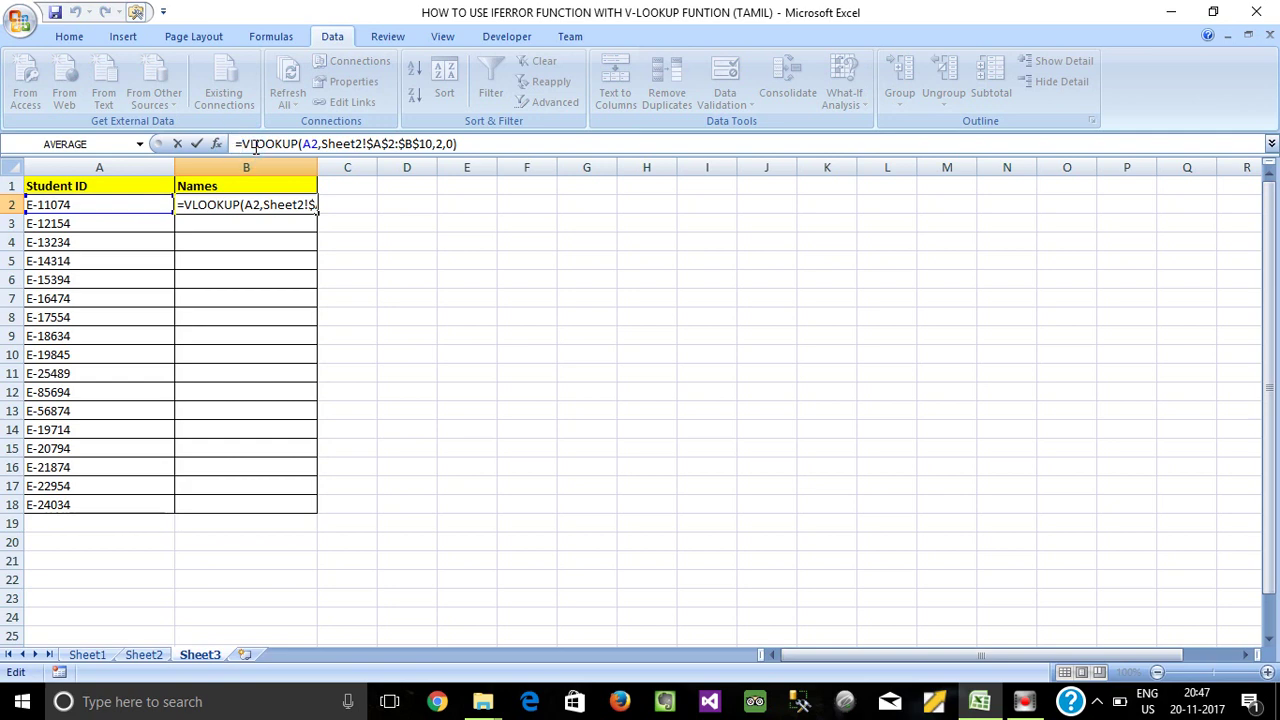
type("if")
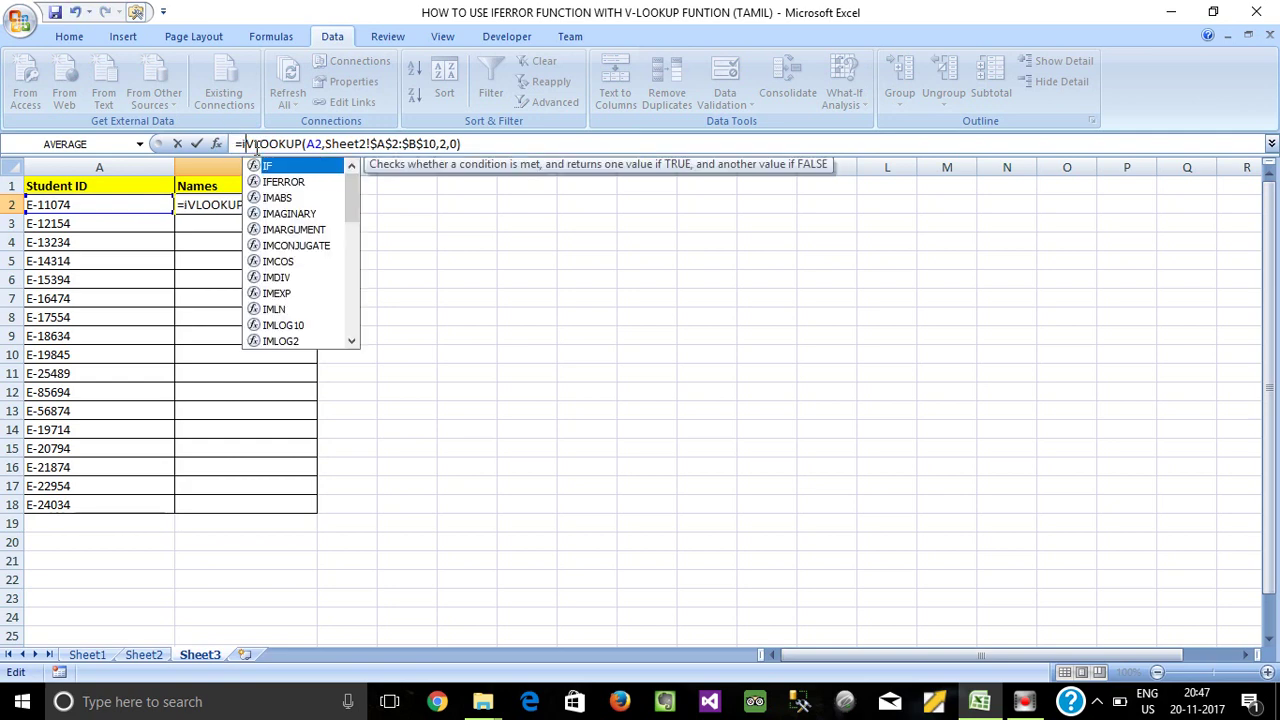
type("err")
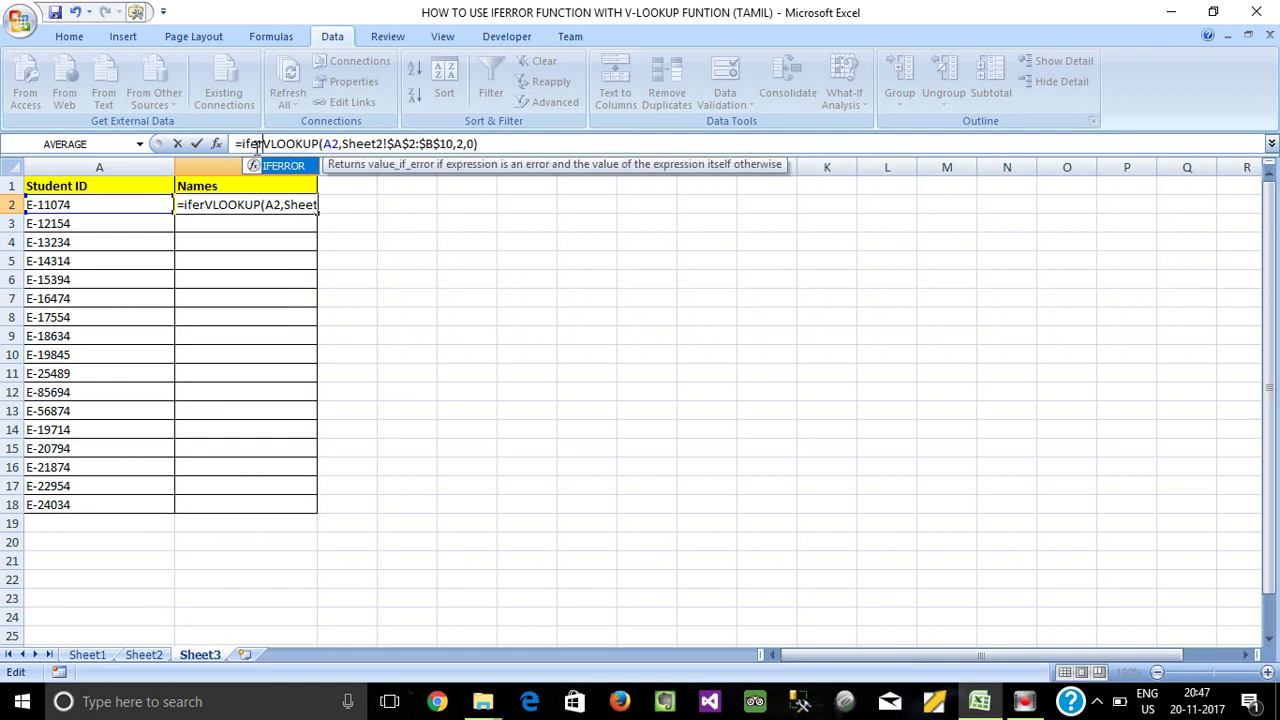
key("Tab")
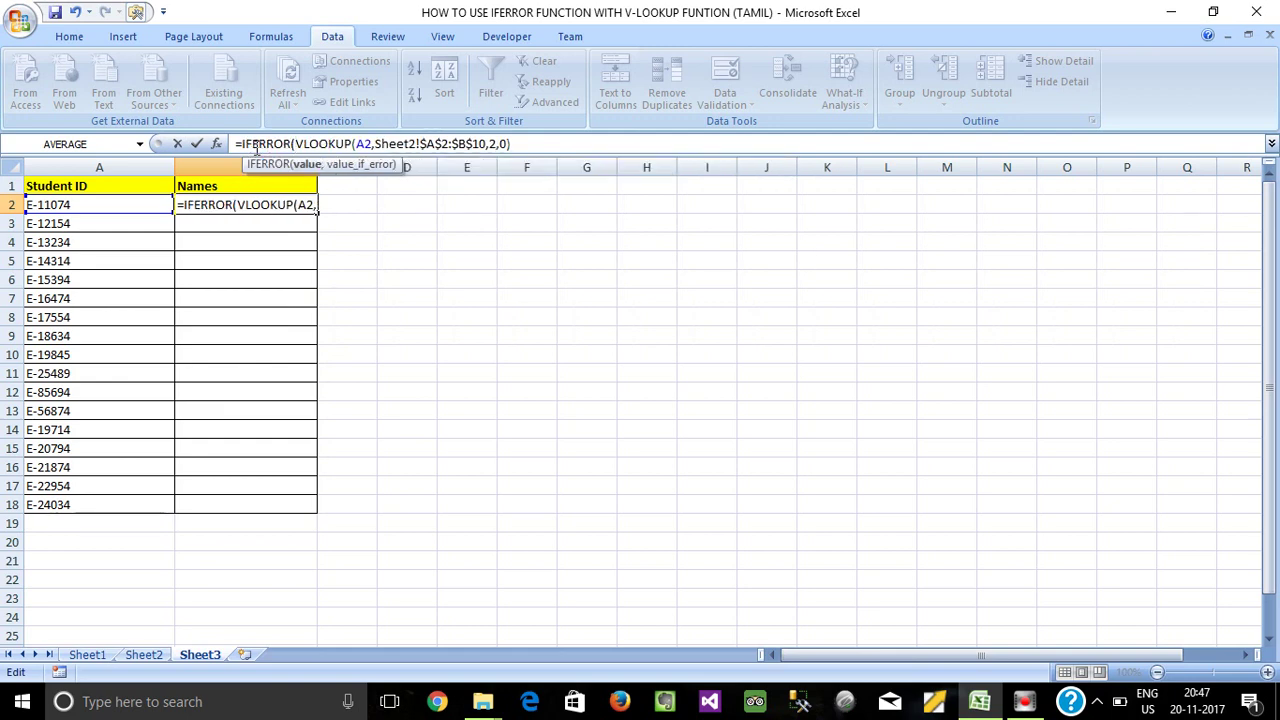
left_click(520, 144)
type(",")
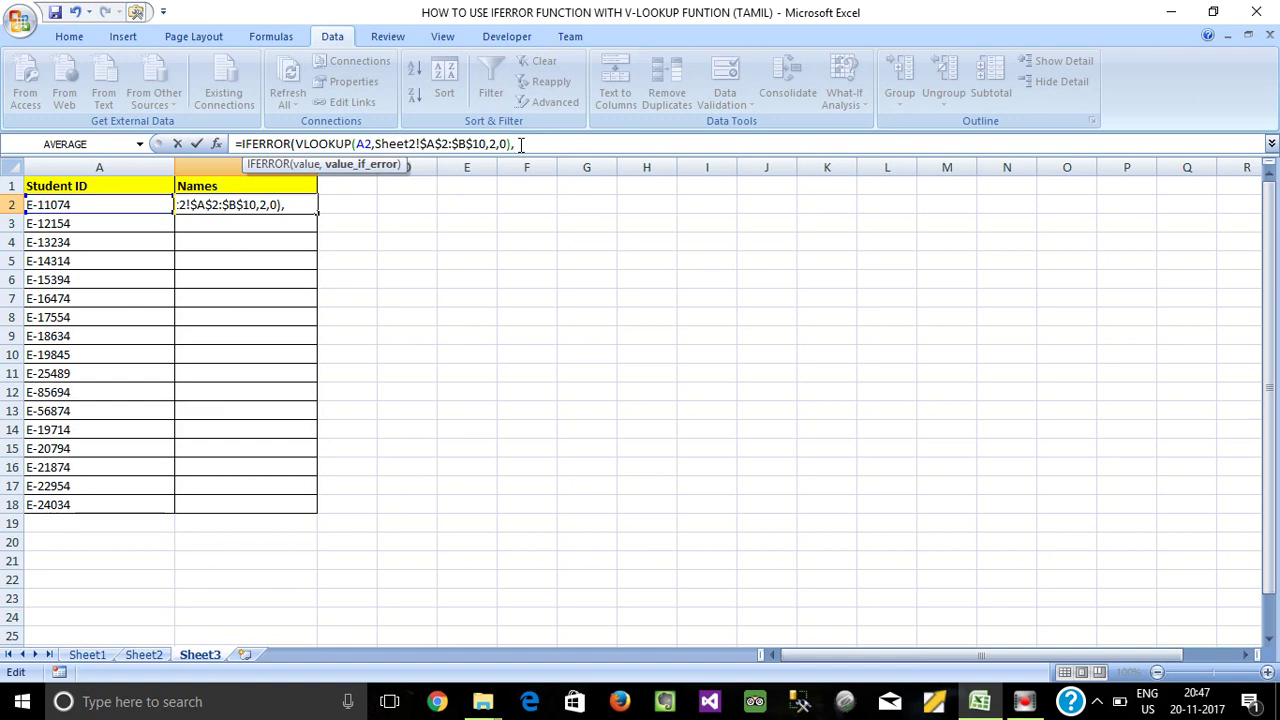
type("v")
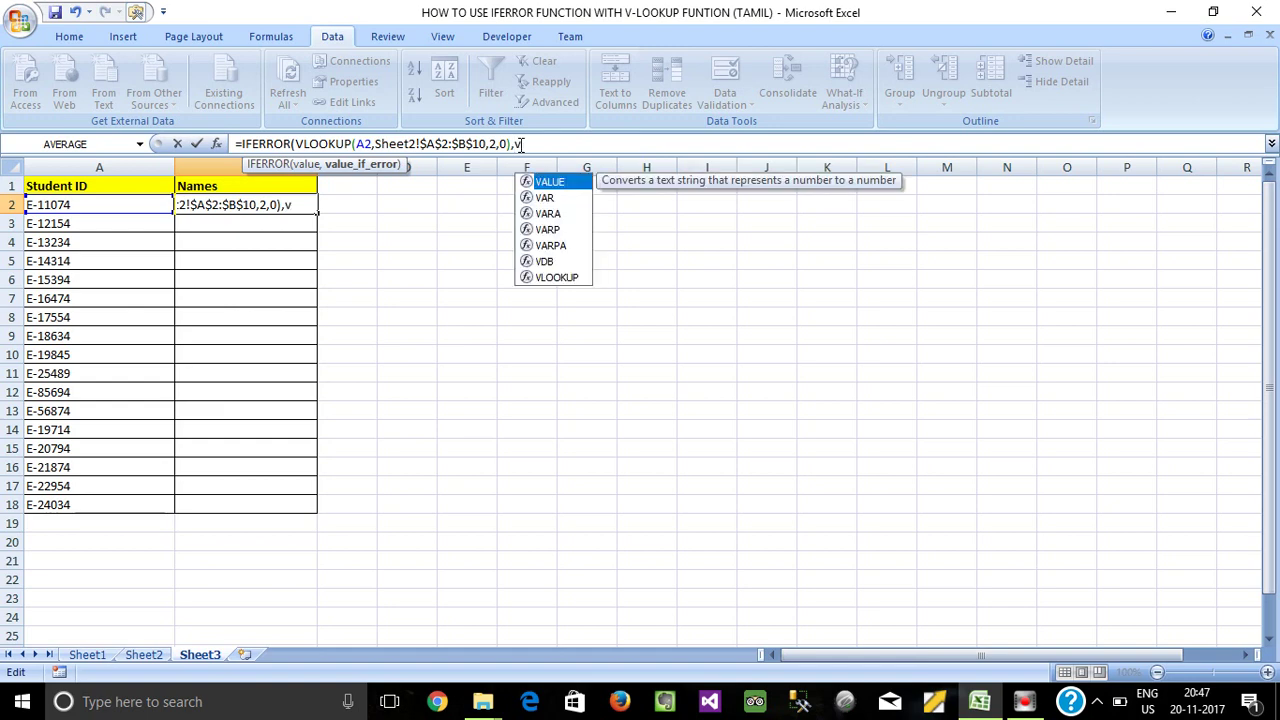
type("lo")
key("Tab")
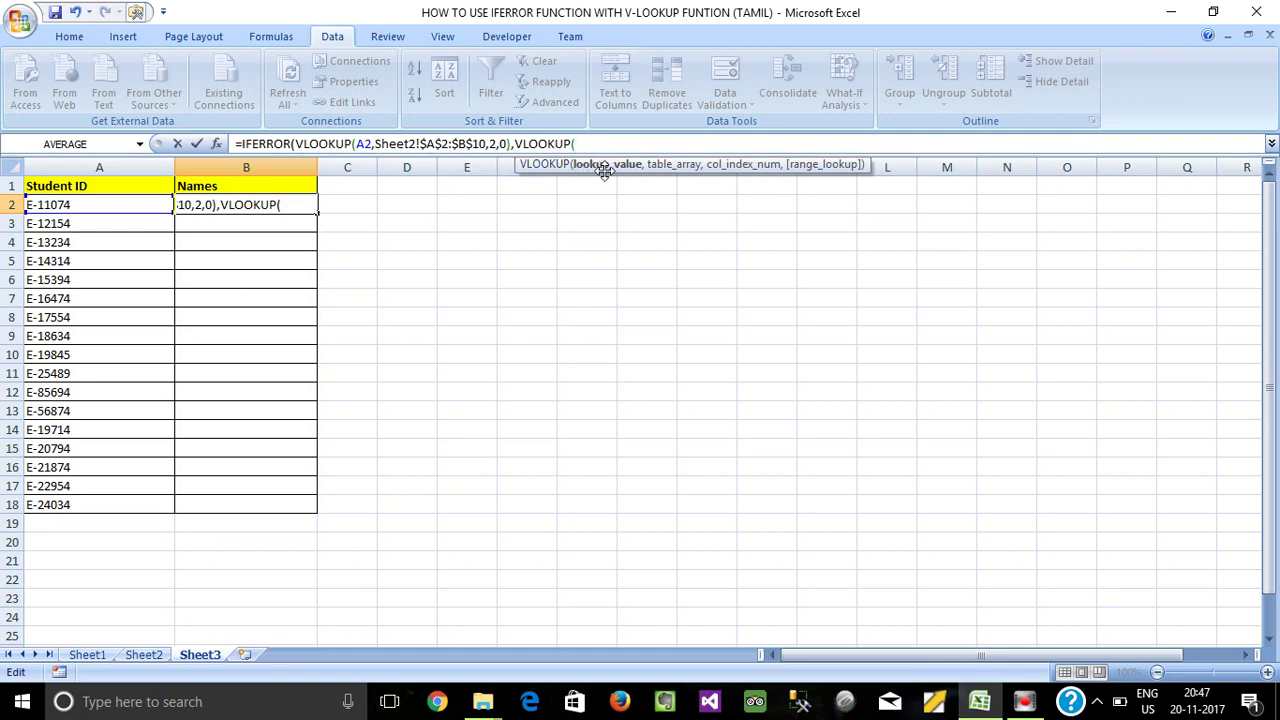
Complete the fallback as VLOOKUP(A2,Sheet1!$A$2:$B$9,2,0) so B2 shows Sathish
left_click(56, 205)
type(",")
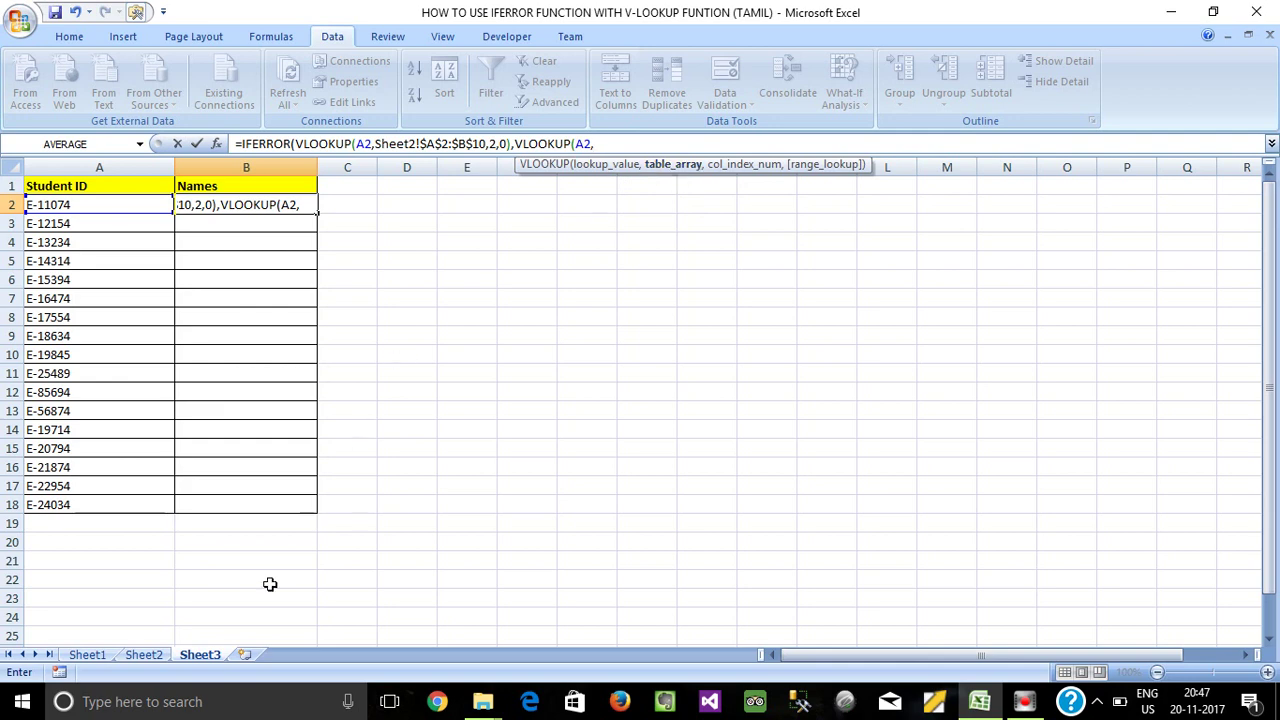
left_click(87, 654)
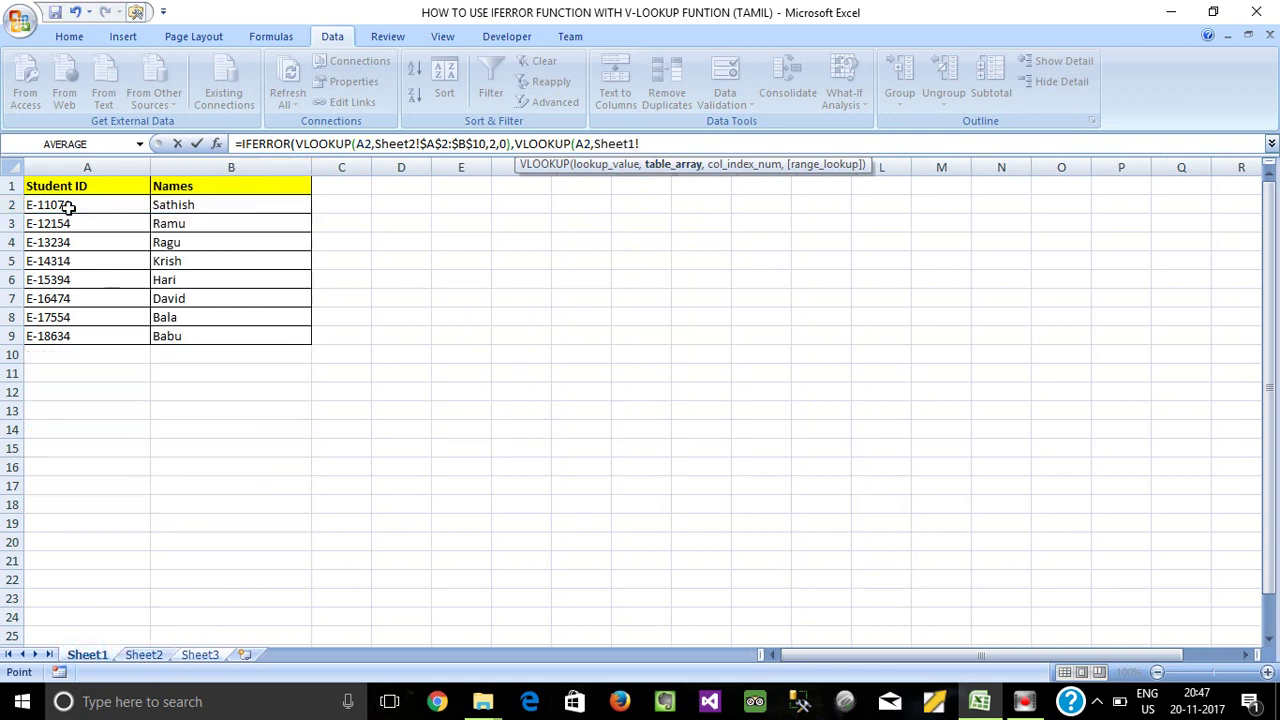
left_click_drag(68, 206, 272, 333)
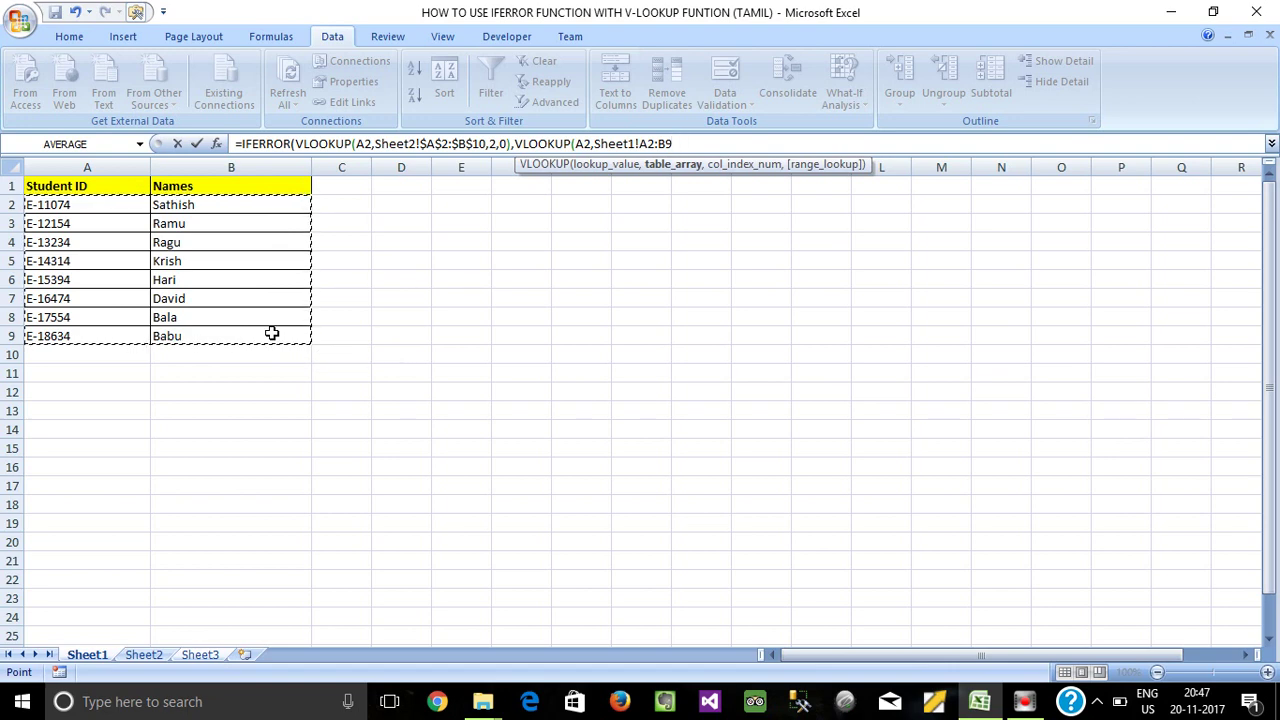
key("F4")
type(",")
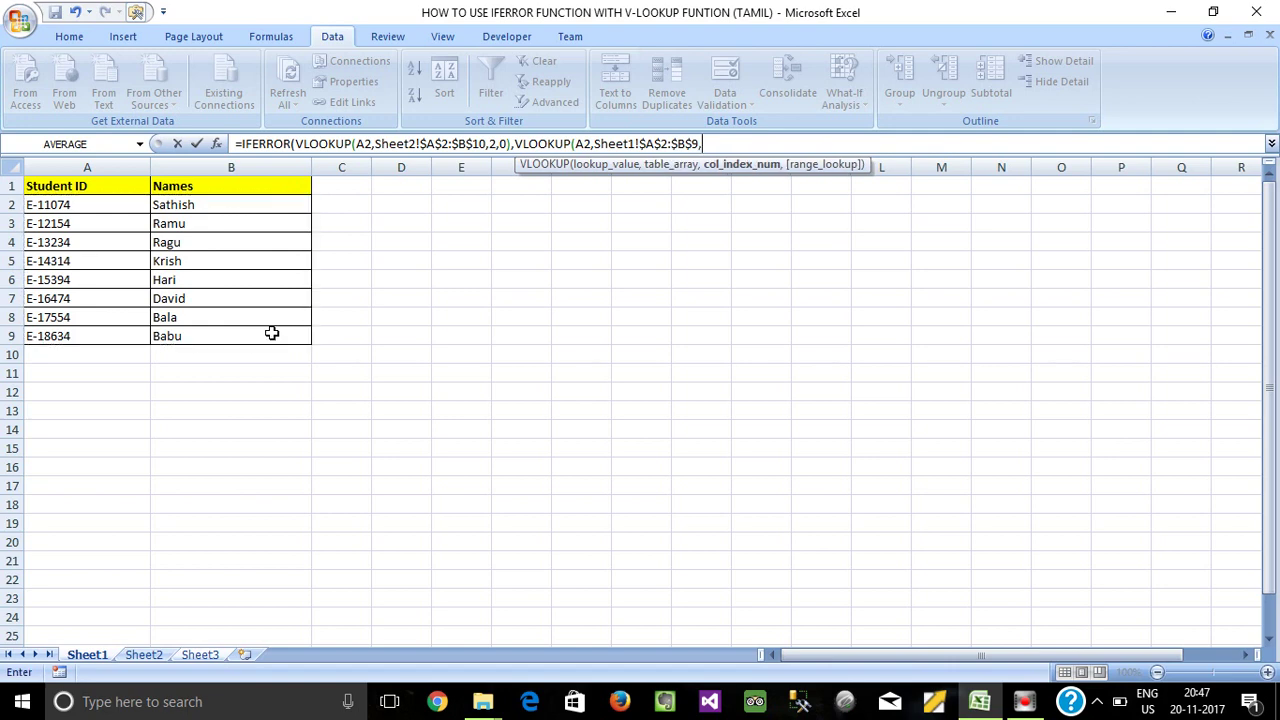
type("2,0")
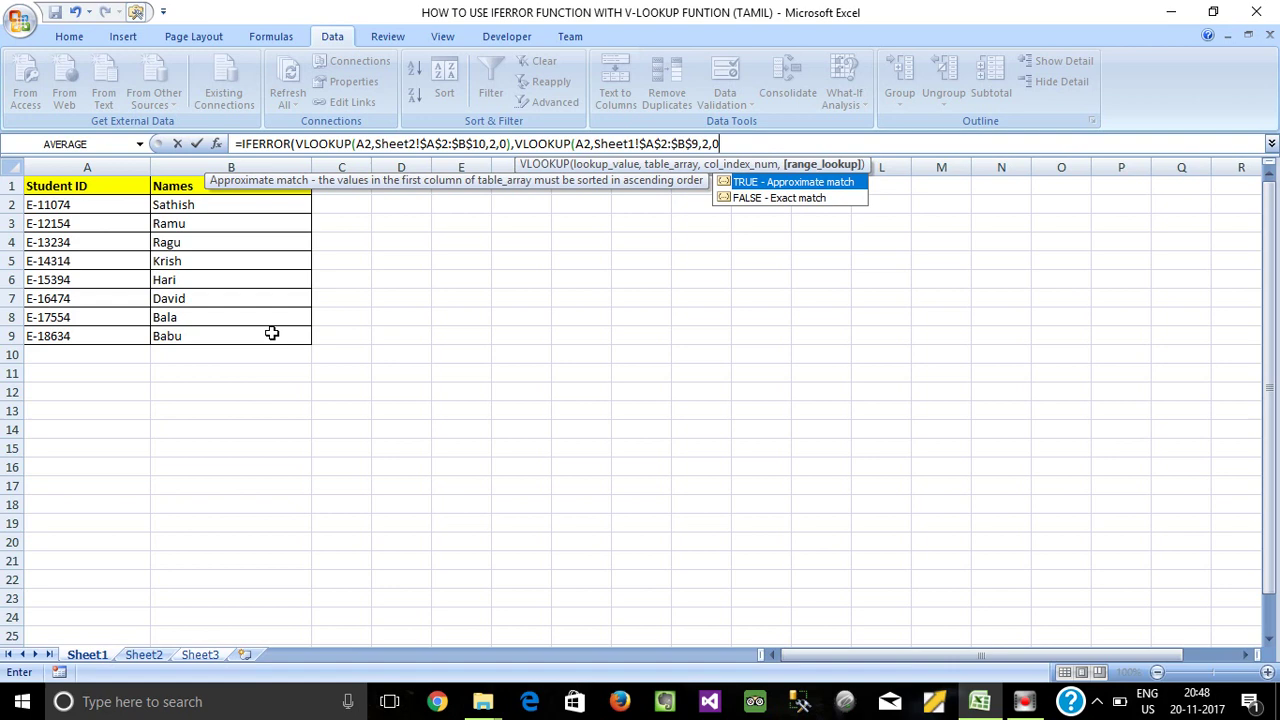
type("))")
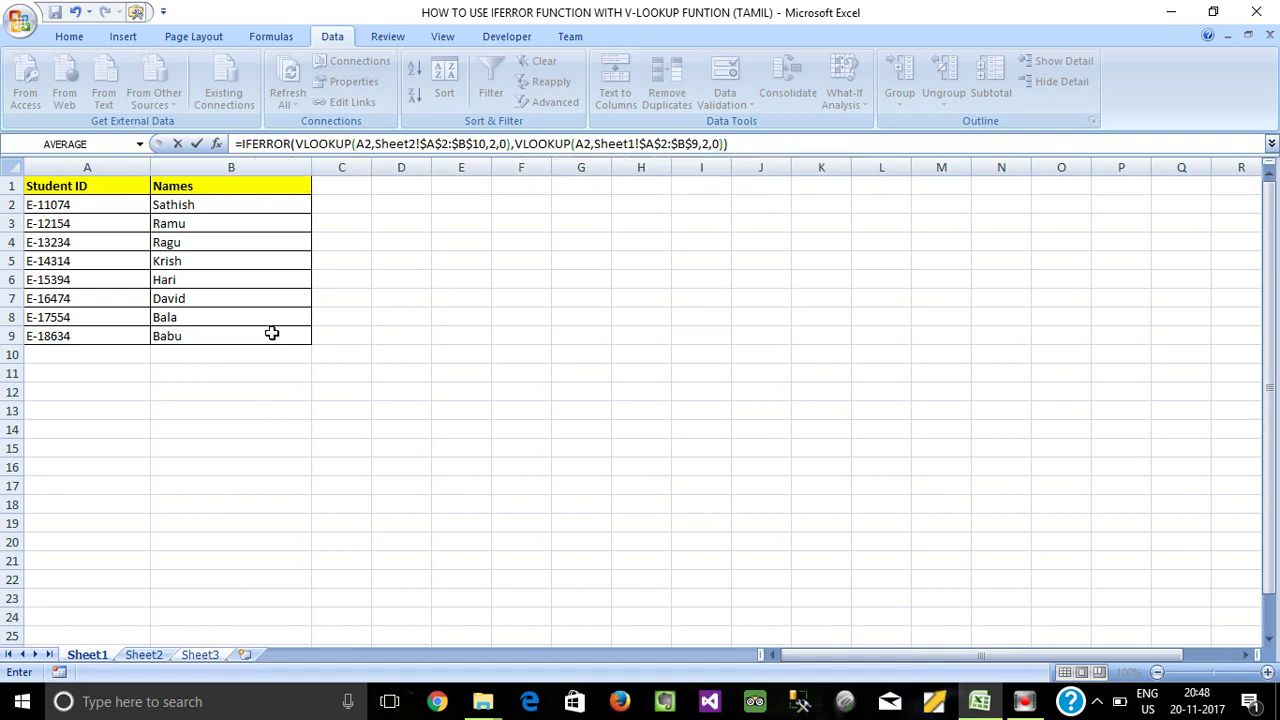
key("Return")
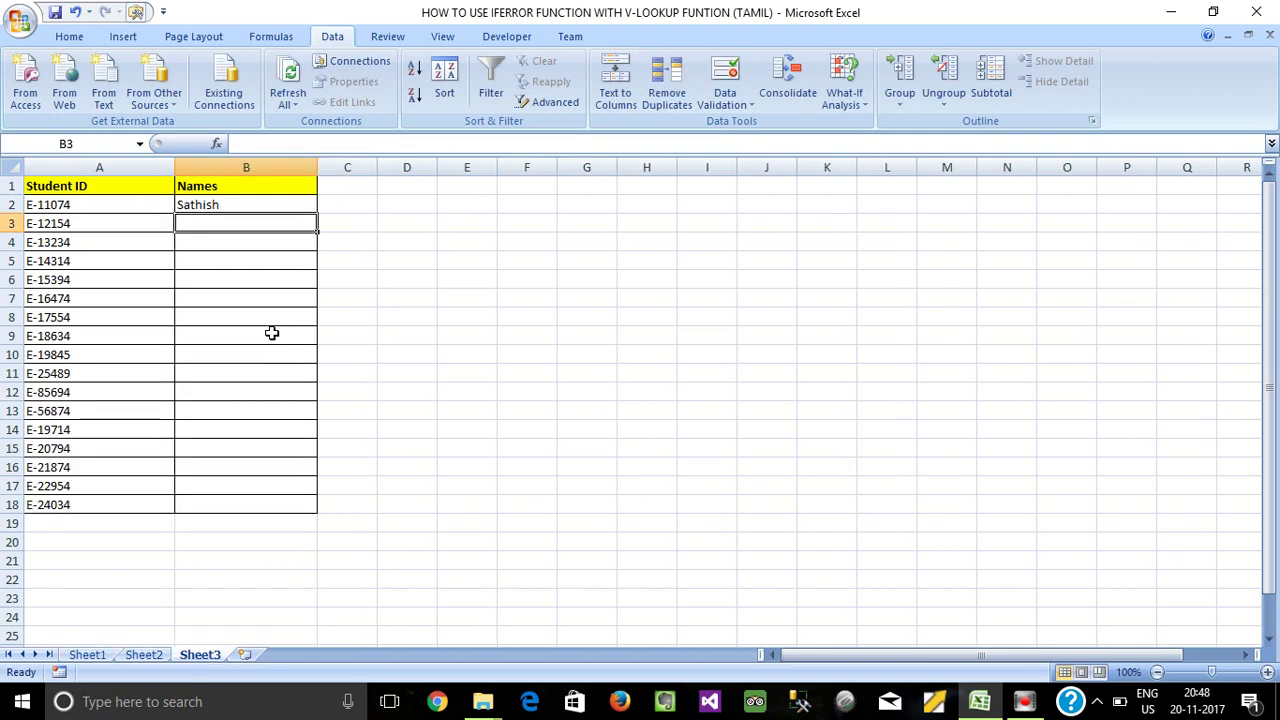
left_click(224, 203)
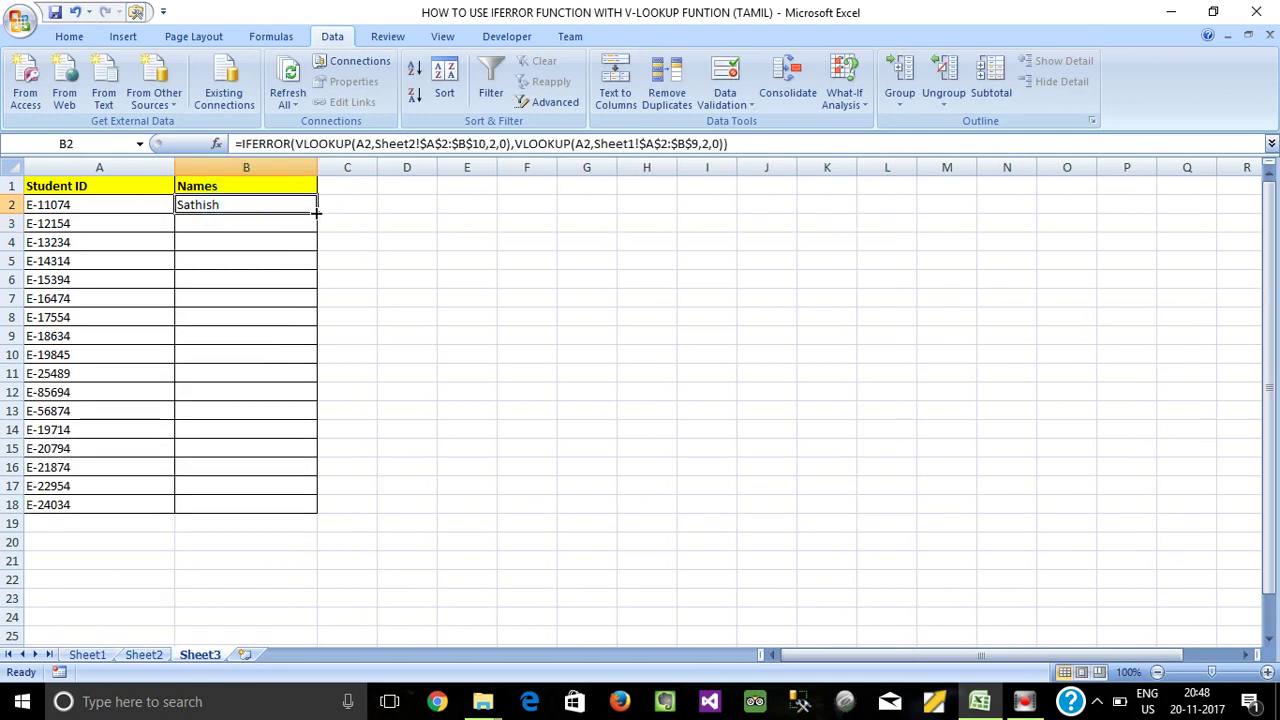
left_click_drag(316, 212, 303, 508)
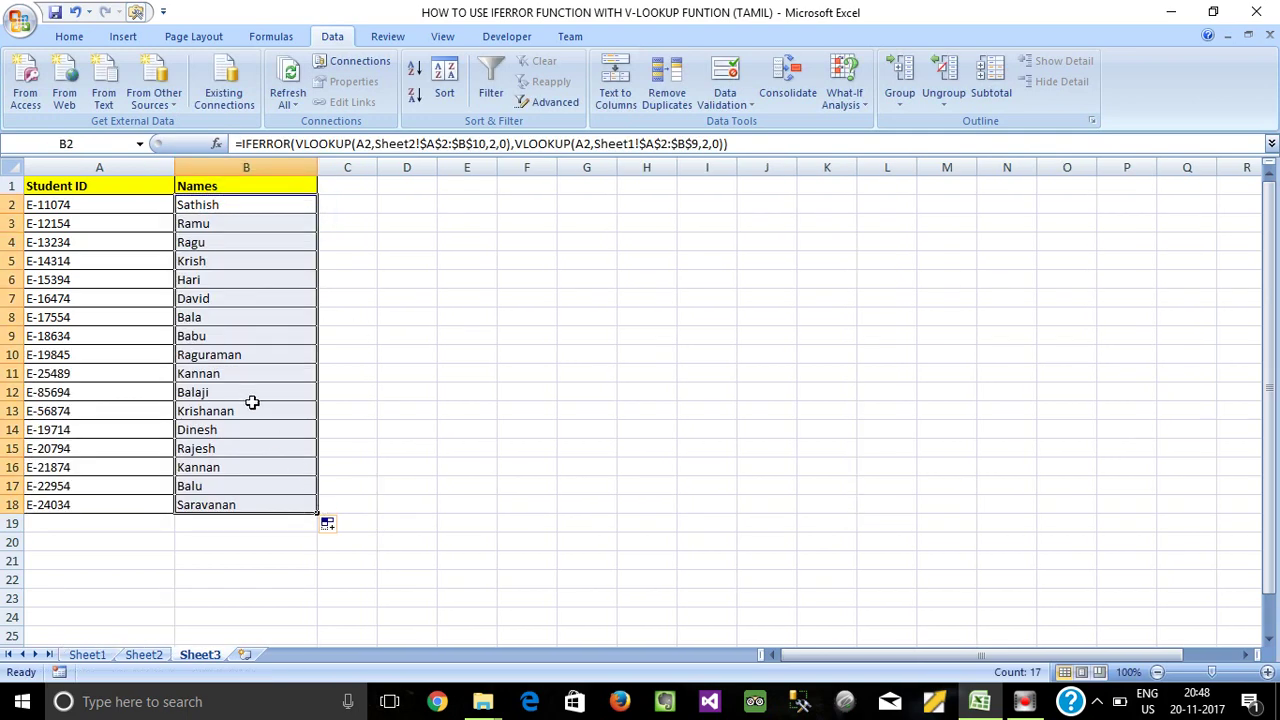
left_click(229, 298)
left_click(87, 654)
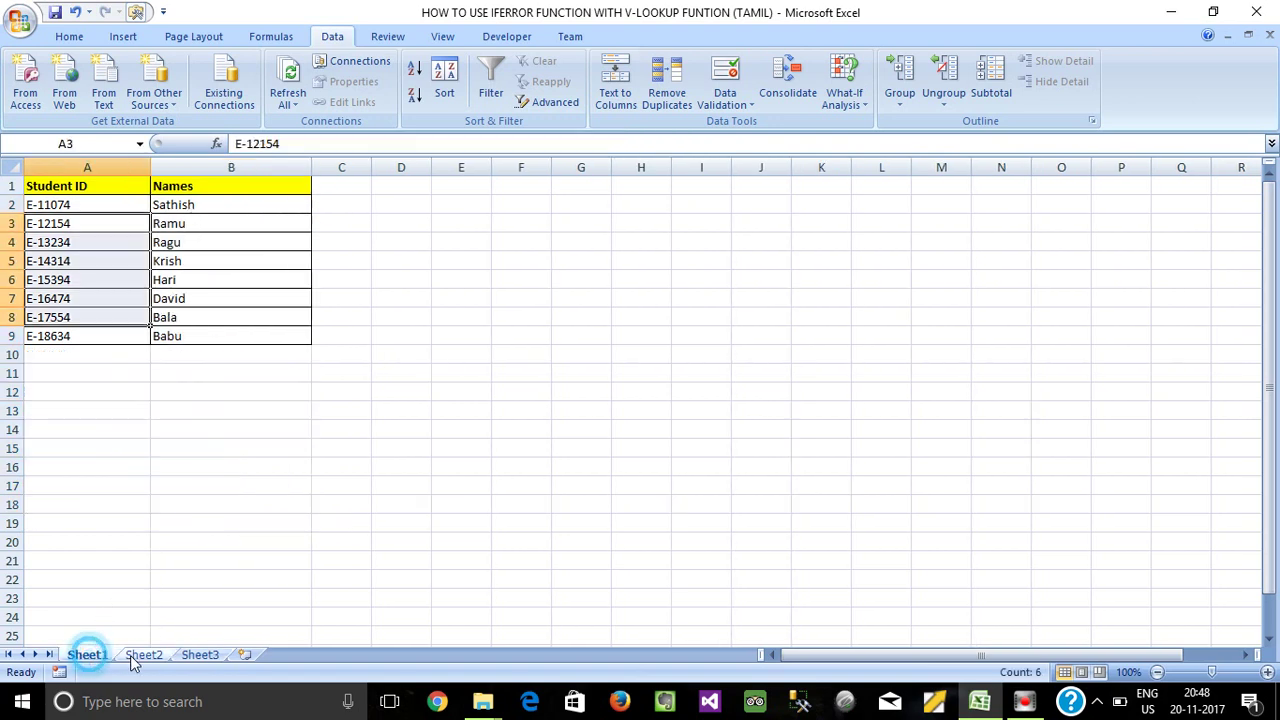
left_click(140, 656)
left_click(198, 656)
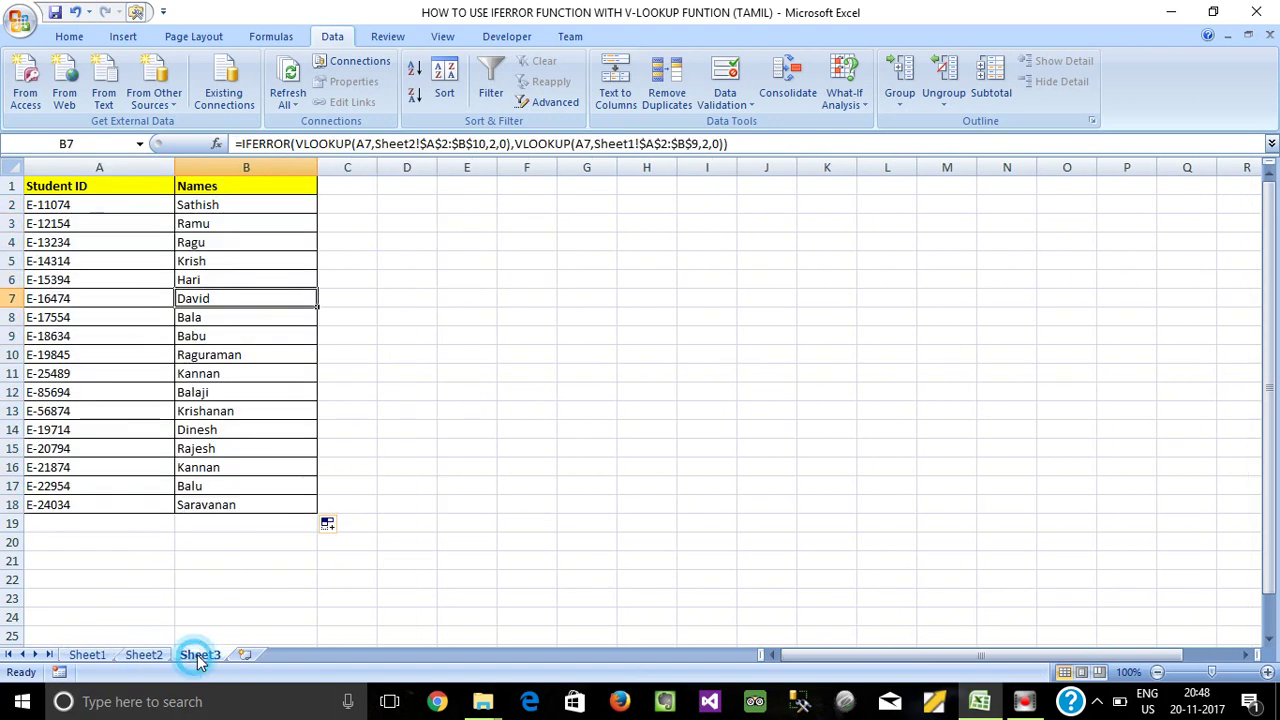
left_click_drag(205, 205, 223, 505)
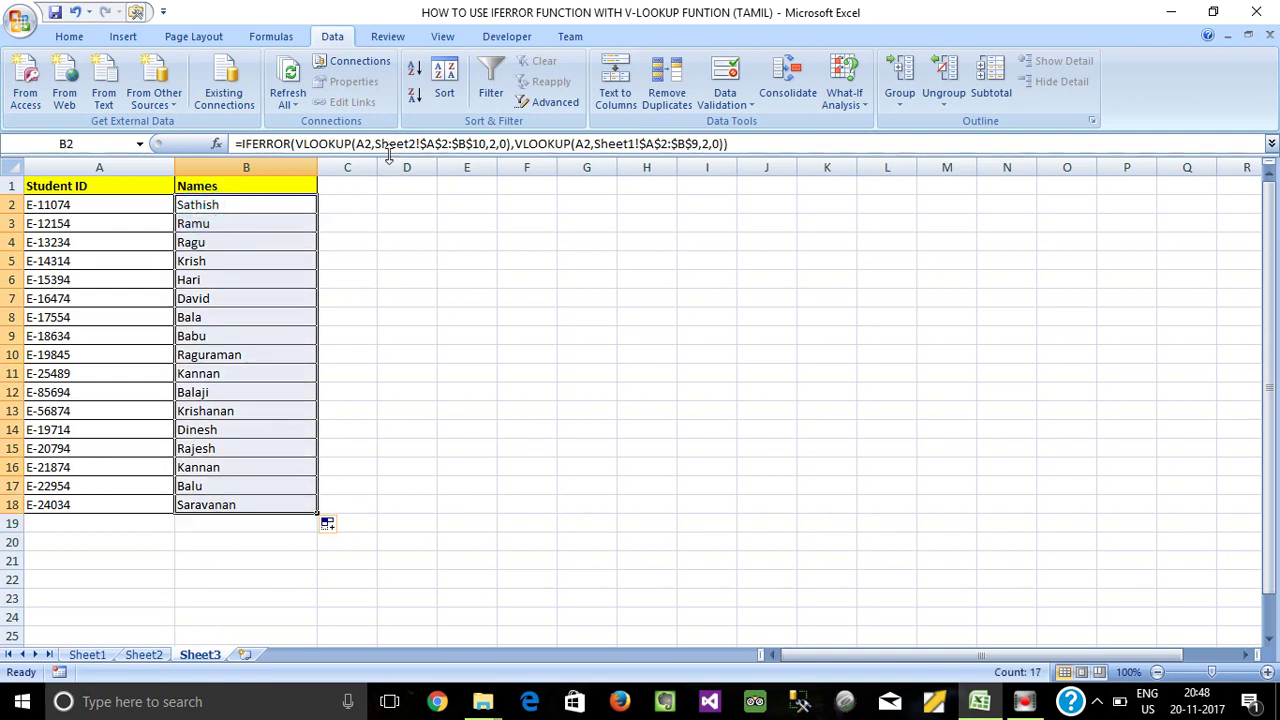
left_click_drag(389, 153, 391, 172)
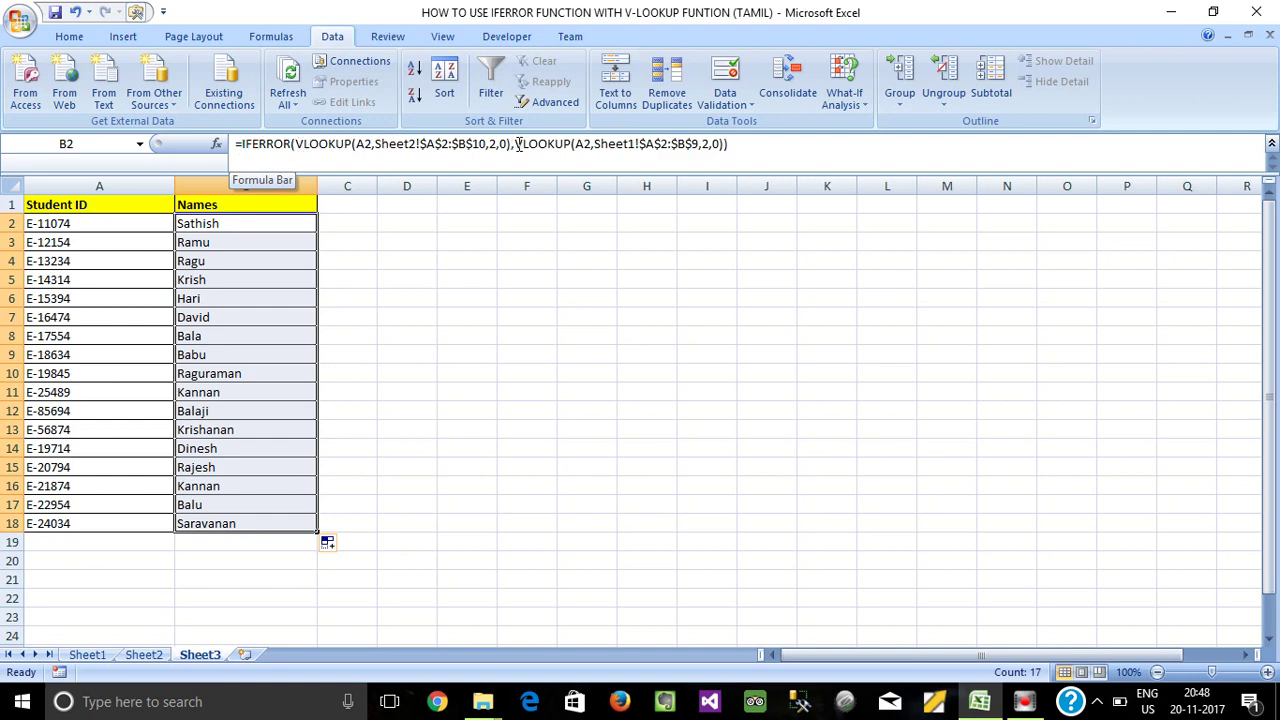
left_click_drag(516, 144, 722, 146)
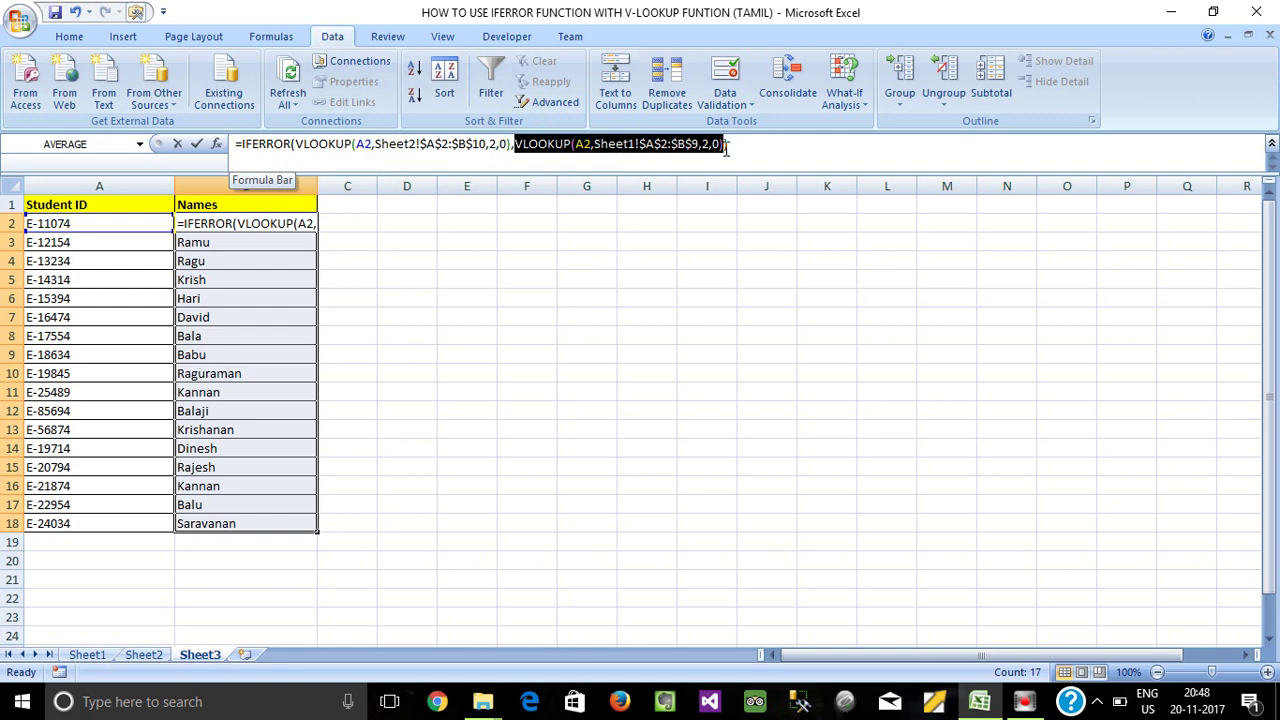
left_click_drag(295, 144, 508, 147)
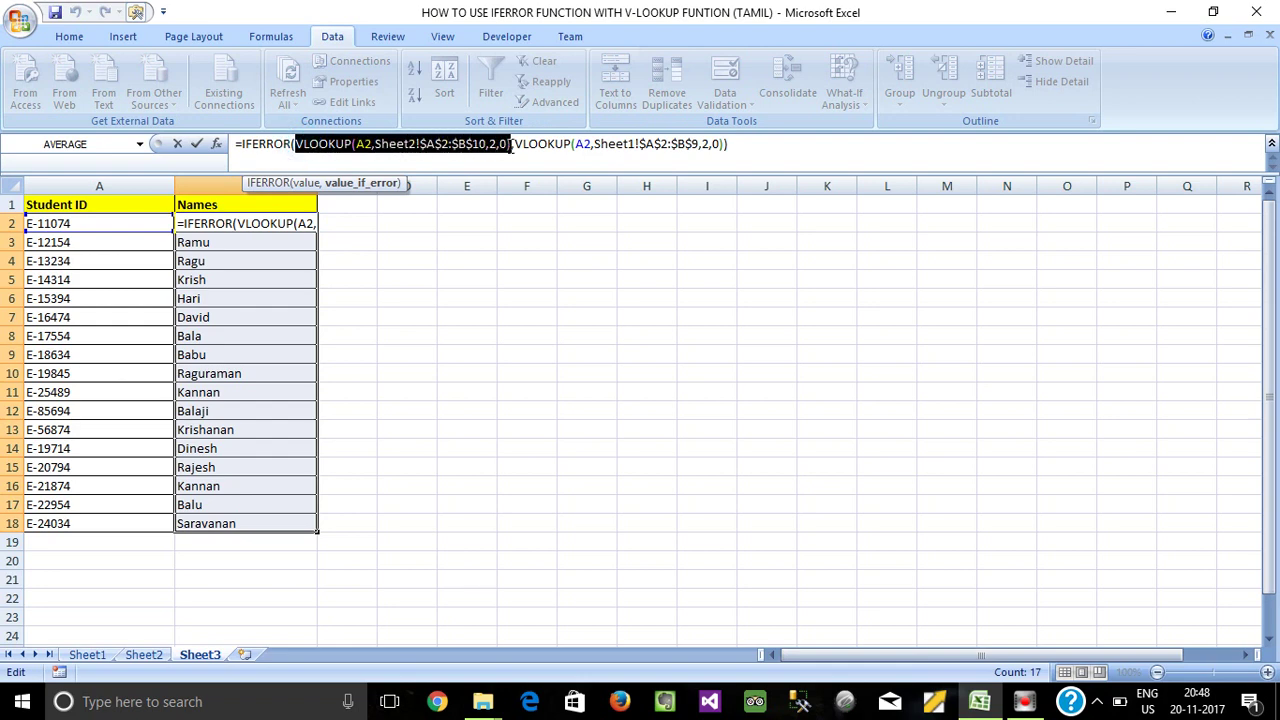
left_click_drag(511, 146, 513, 146)
left_click_drag(594, 145, 655, 147)
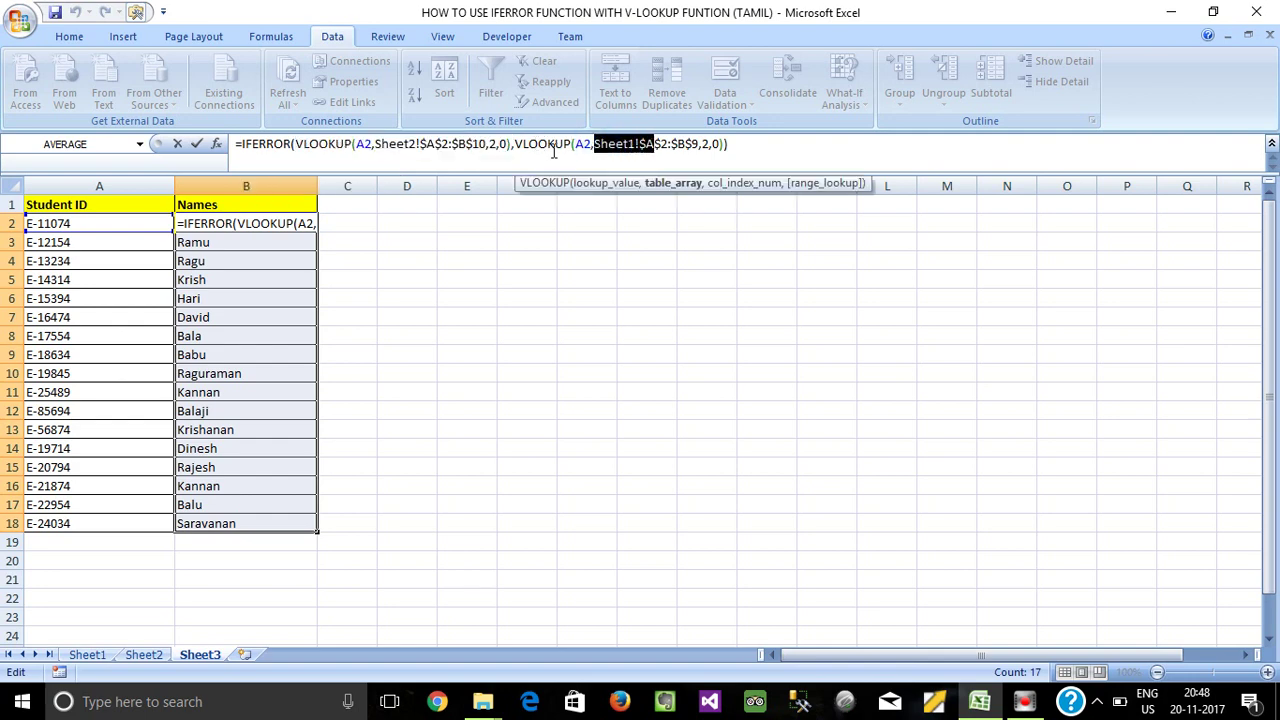
key("ctrl+Return")
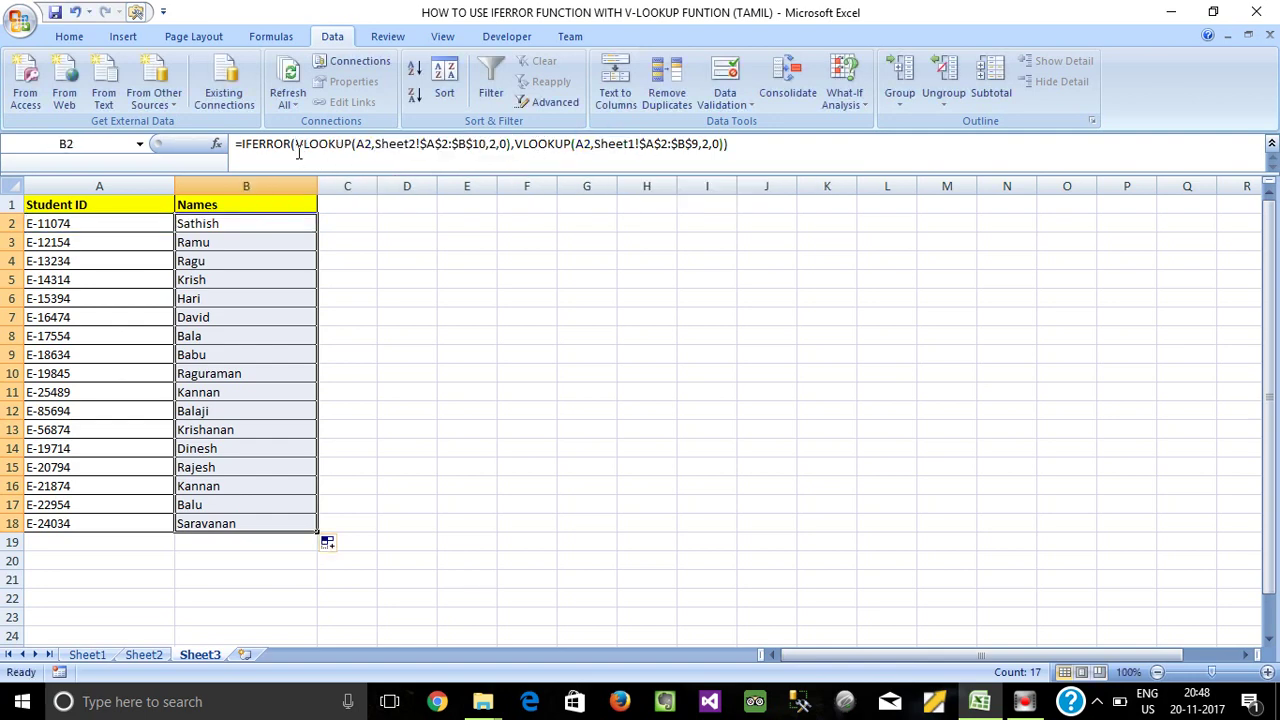
left_click_drag(291, 146, 509, 143)
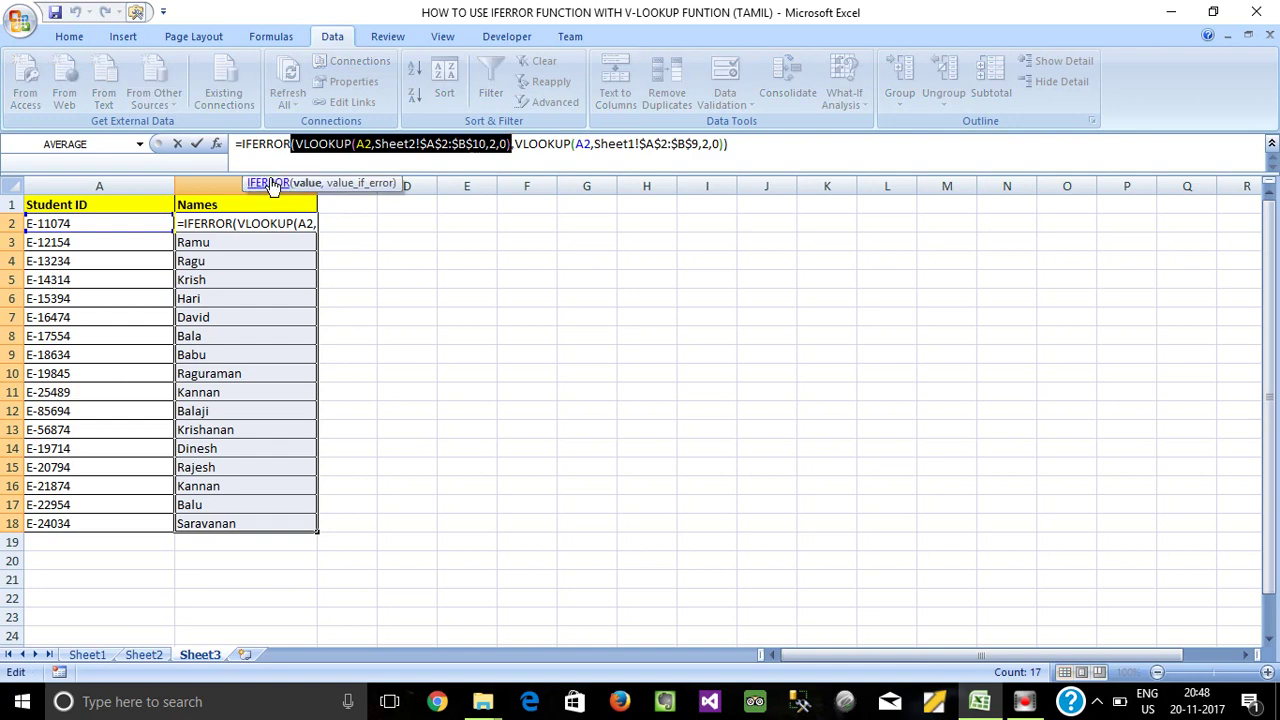
left_click_drag(514, 143, 720, 143)
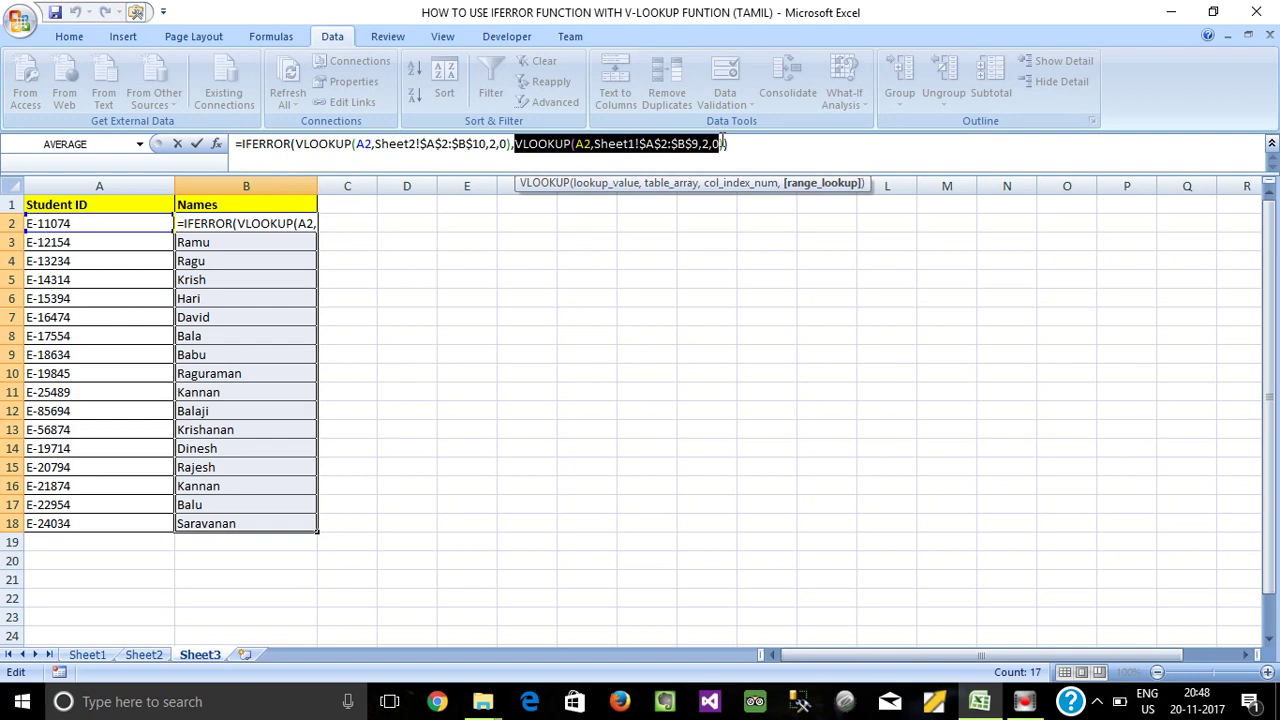
key("ctrl+Return")
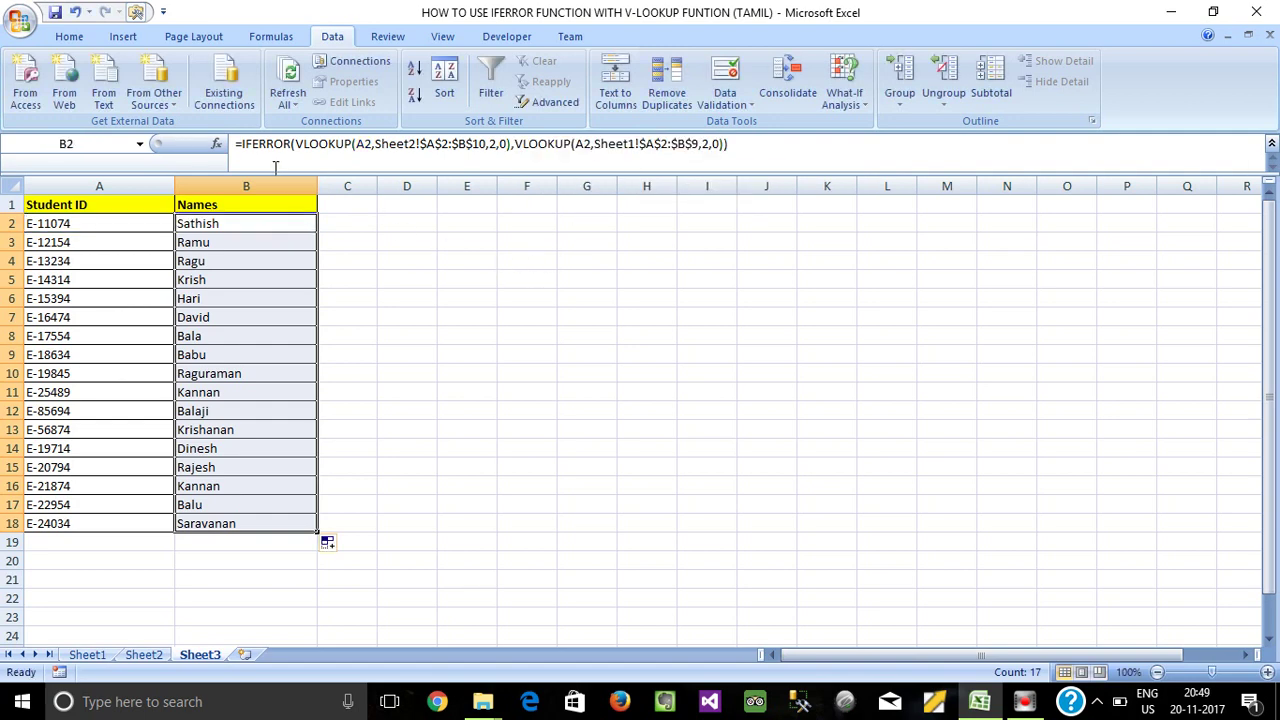
left_click_drag(245, 155, 541, 163)
key("ctrl+c")
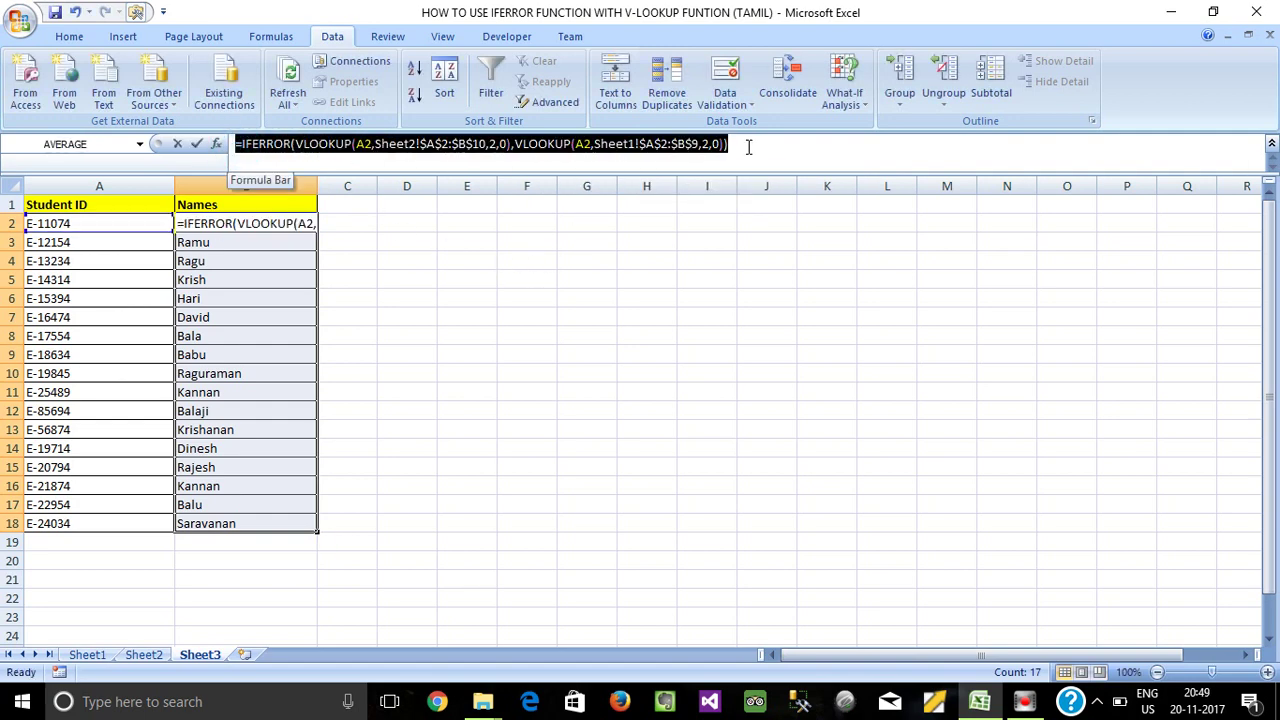
left_click_drag(748, 147, 748, 145)
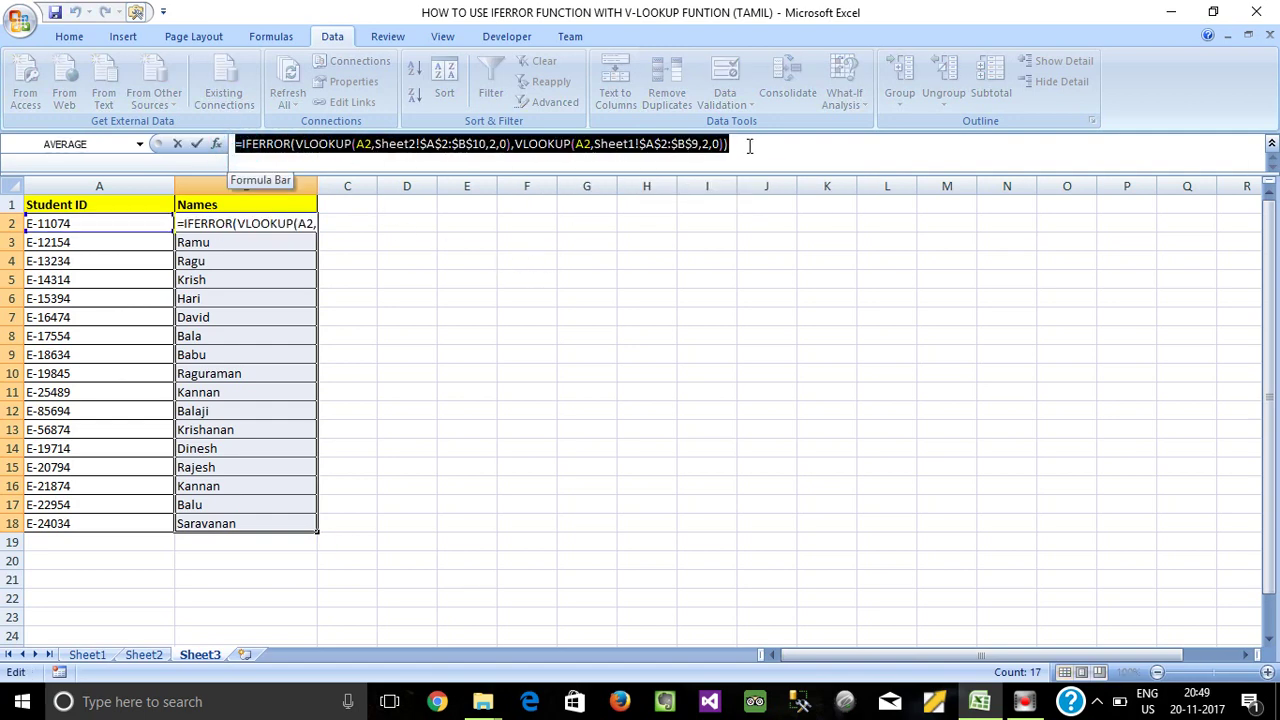
Paste the copied IFERROR formula text into cell G4
left_click(577, 262)
key("Escape")
left_click(580, 259)
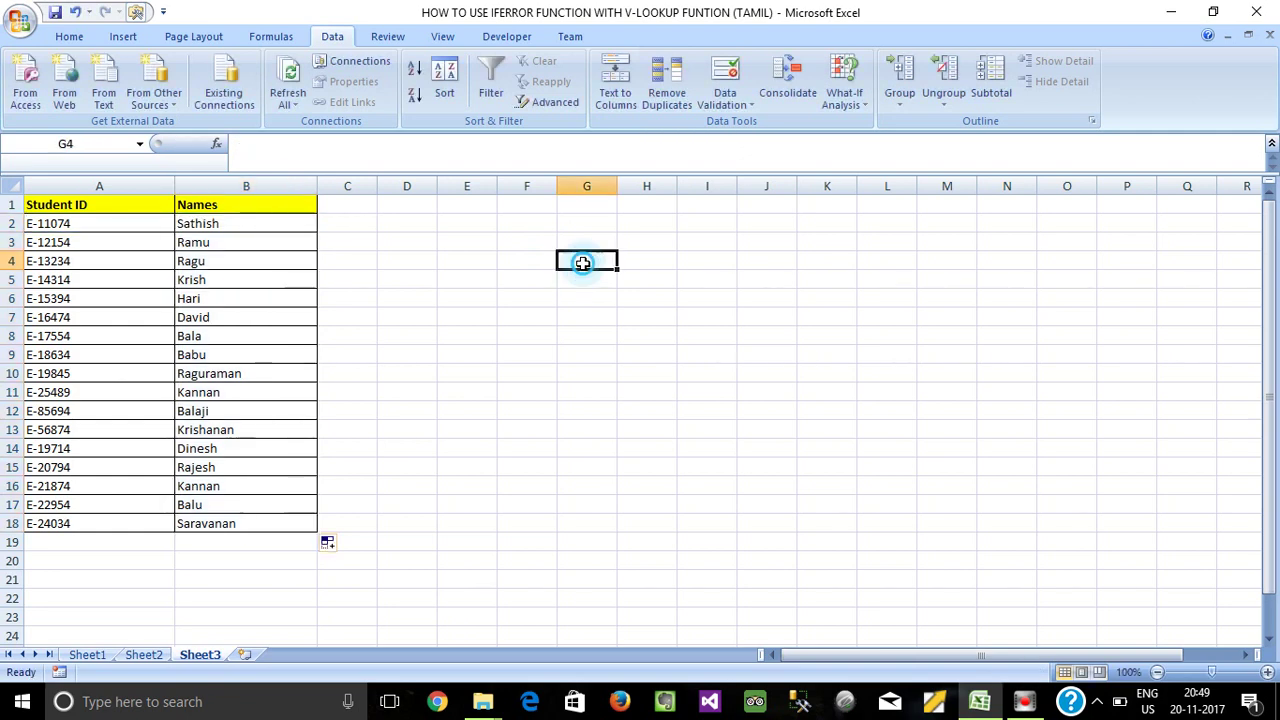
key("ctrl+v")
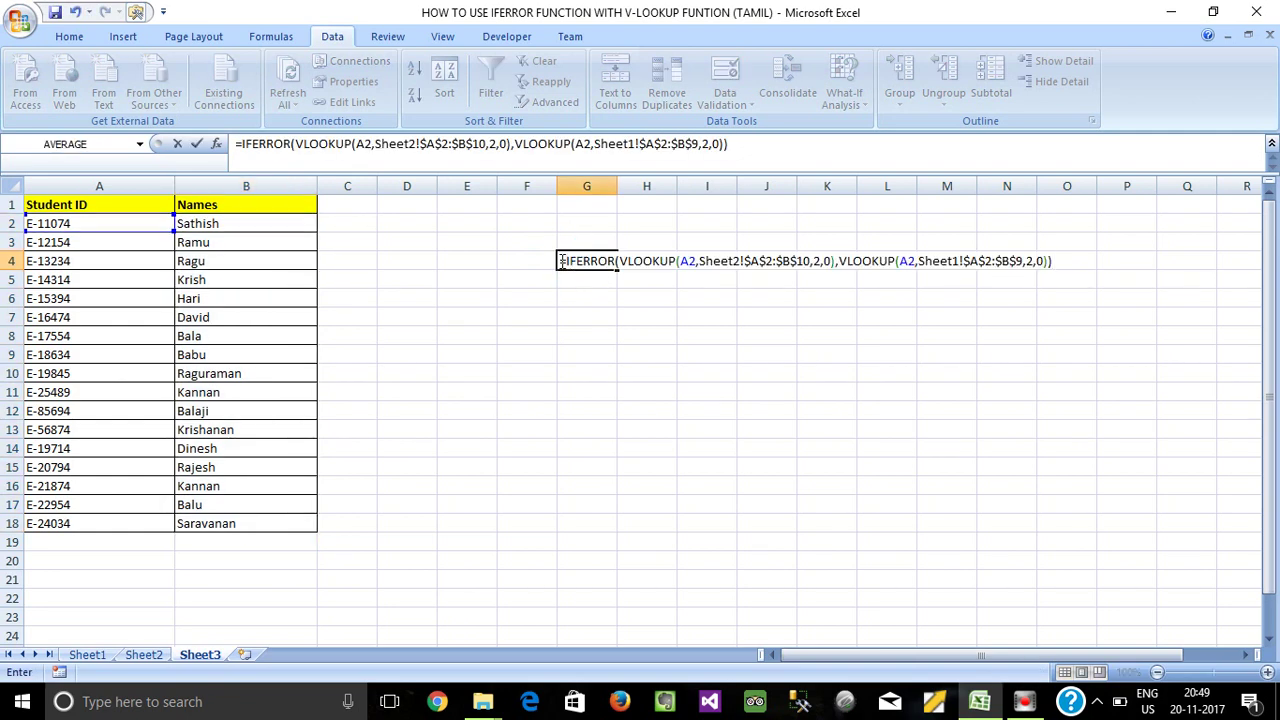
left_click(560, 259)
key("Return")
Merge and centre G4:O4, fill it yellow and make the text bold
left_click_drag(593, 262, 1063, 262)
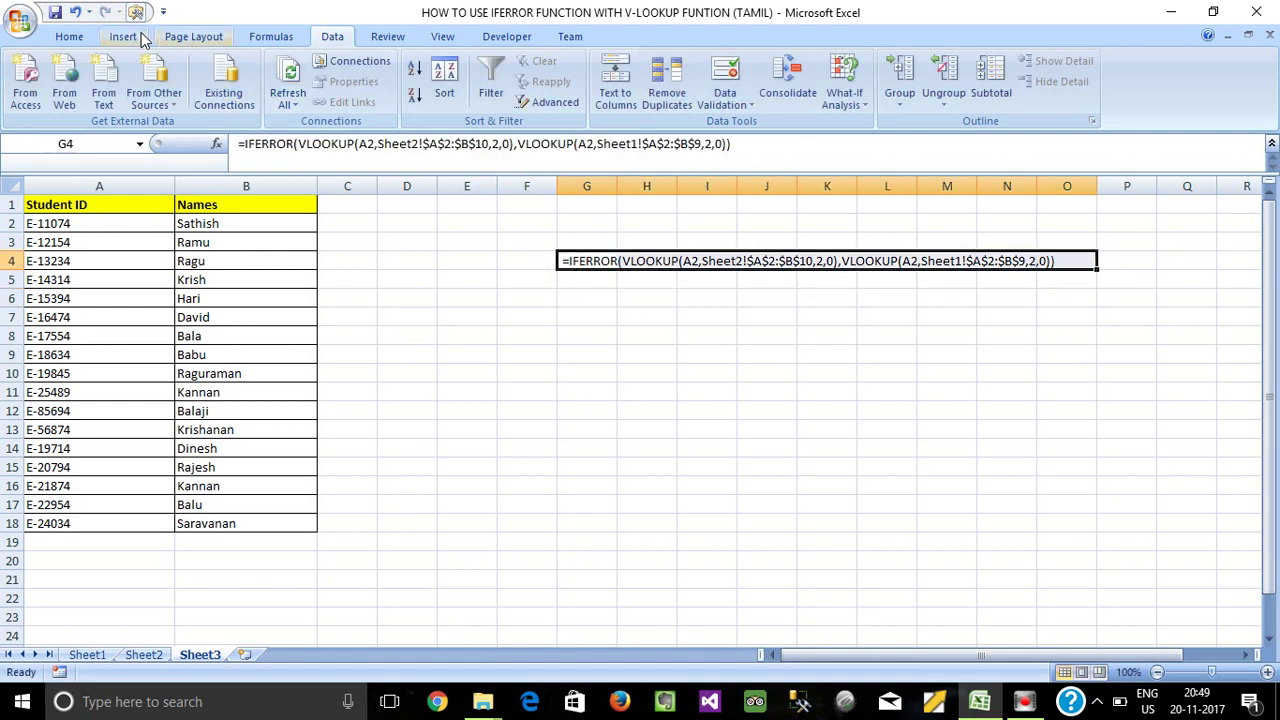
left_click(69, 36)
left_click(530, 95)
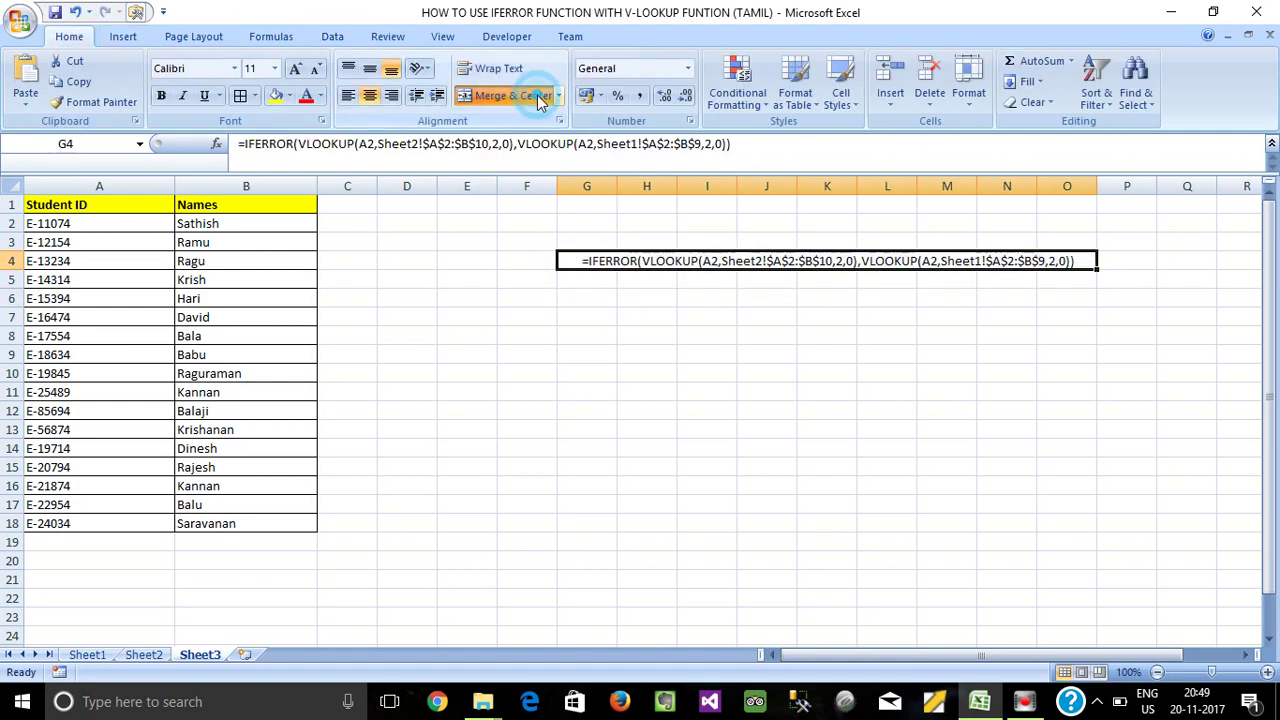
left_click(273, 96)
type("b")
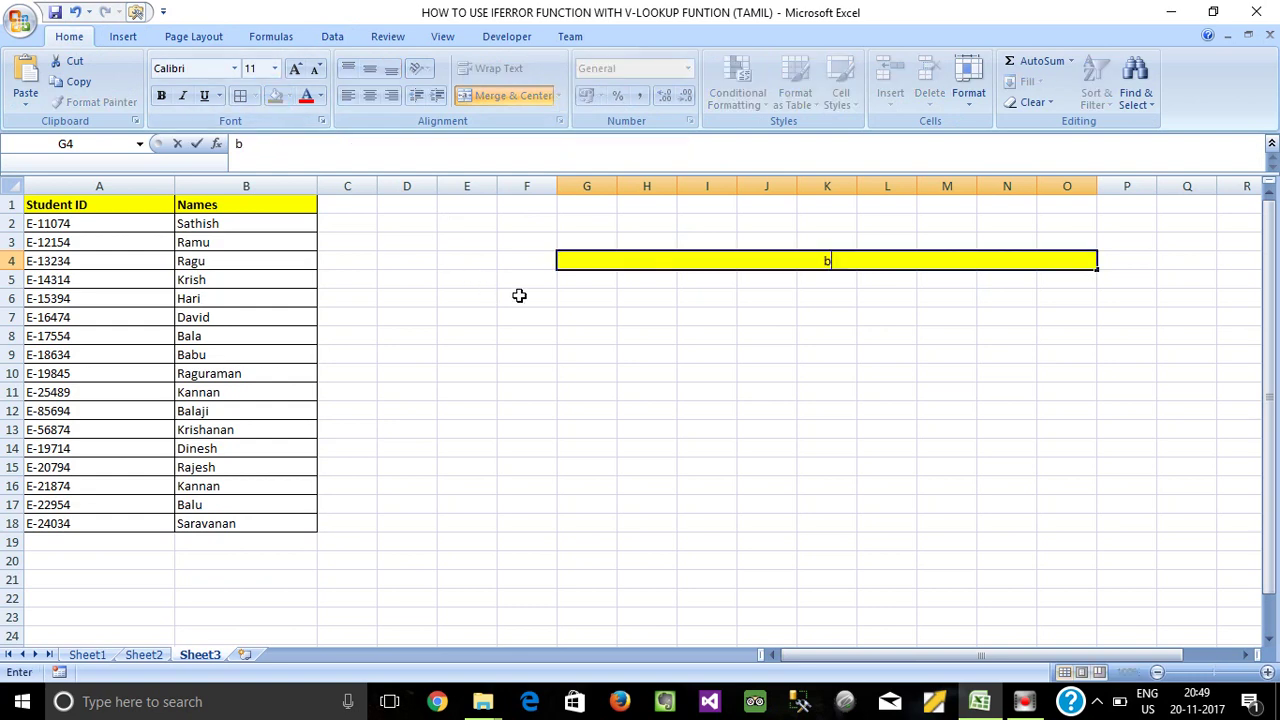
key("Escape")
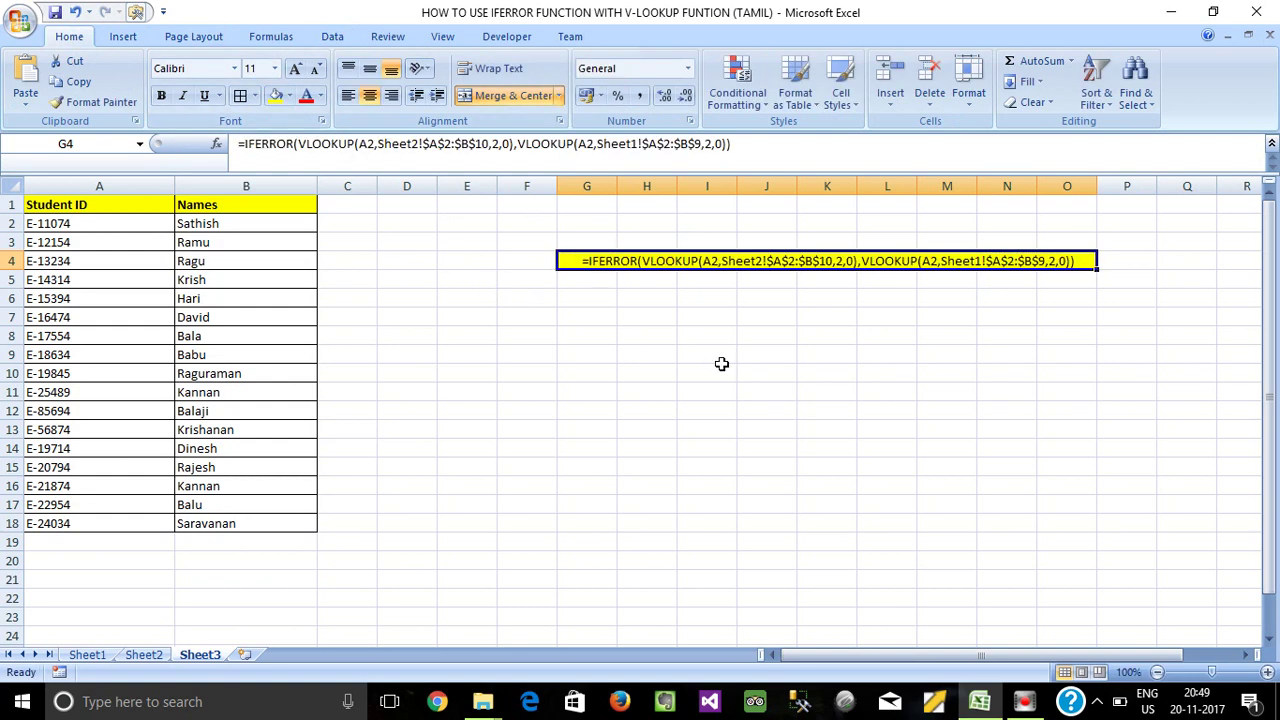
key("ctrl+b")
Review the formatted G4 cell and the formulas behind the names in B2 and B6
left_click(703, 296)
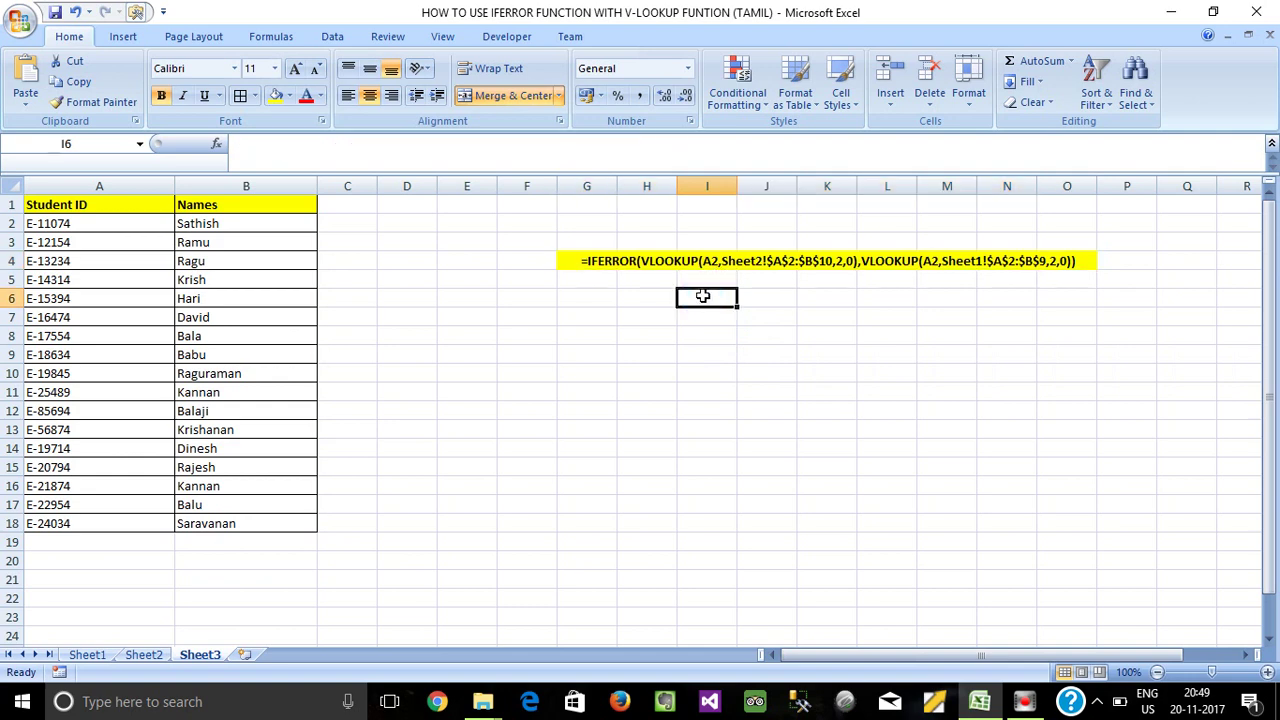
left_click(636, 265)
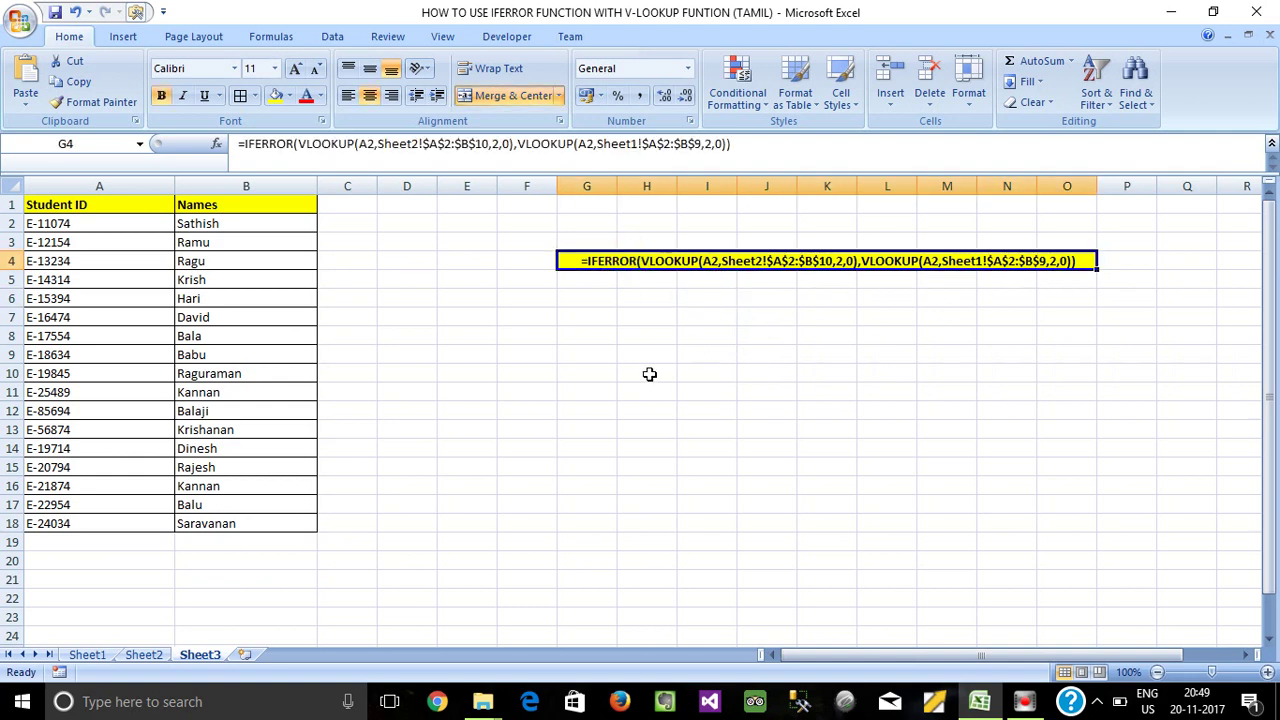
left_click(406, 392)
left_click(205, 227)
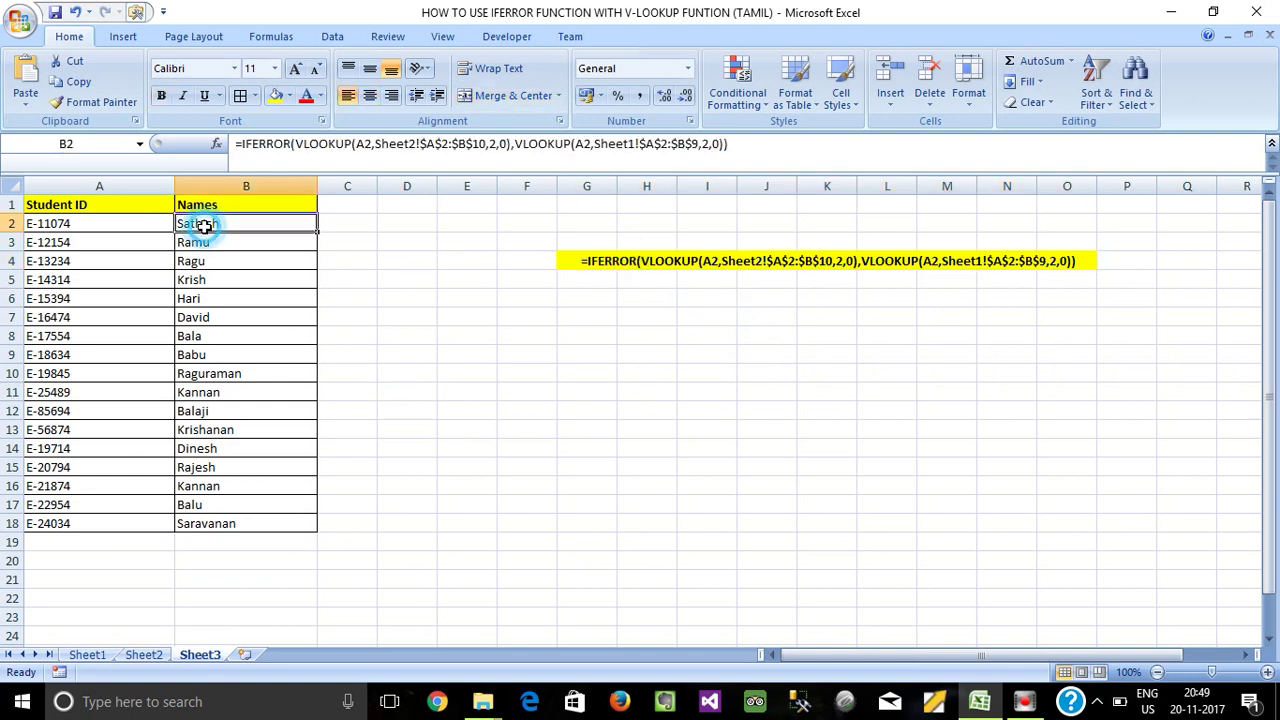
left_click(241, 299)
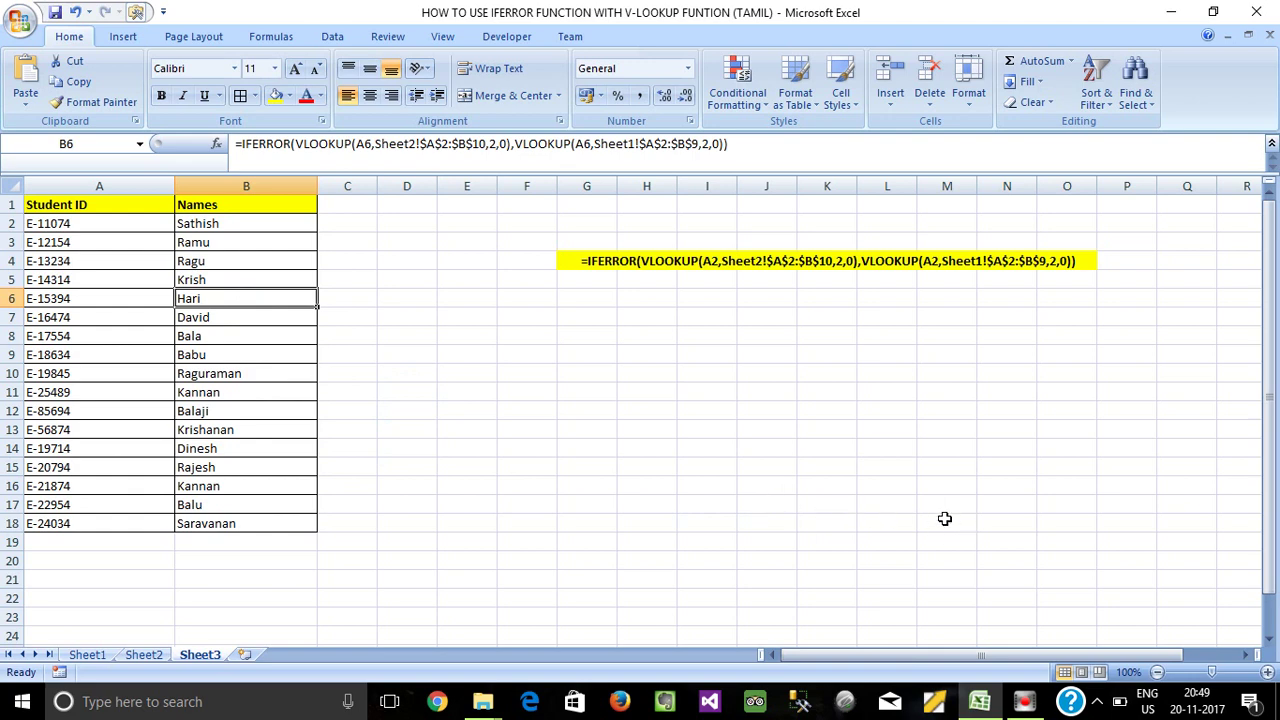